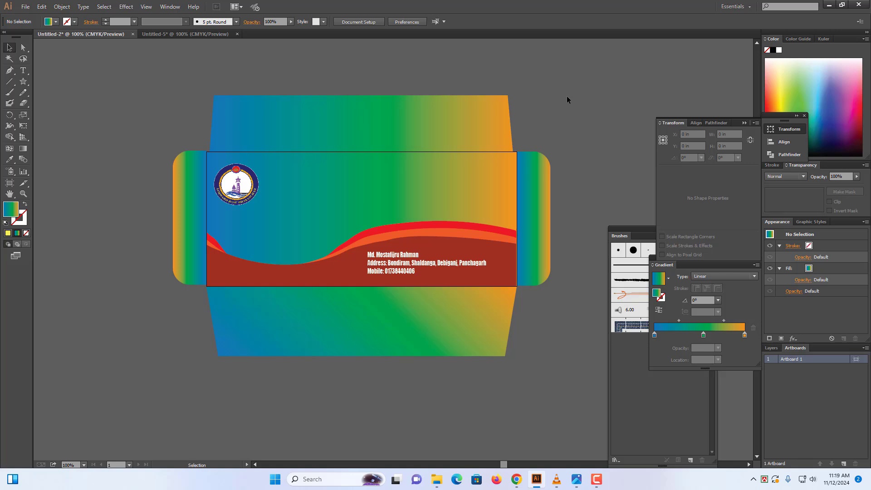
# Create a new document through File > New with Width 9.5 in and Height 4.13 in
pyautogui.click(26, 6)
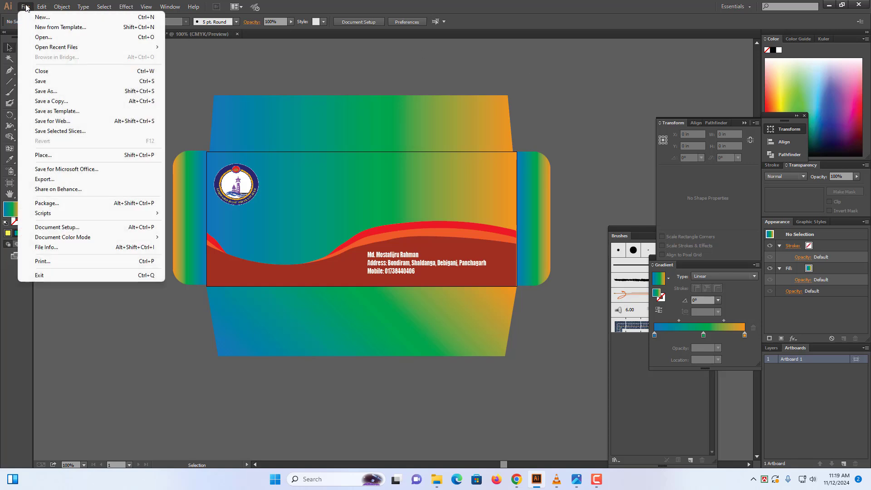
pyautogui.click(47, 19)
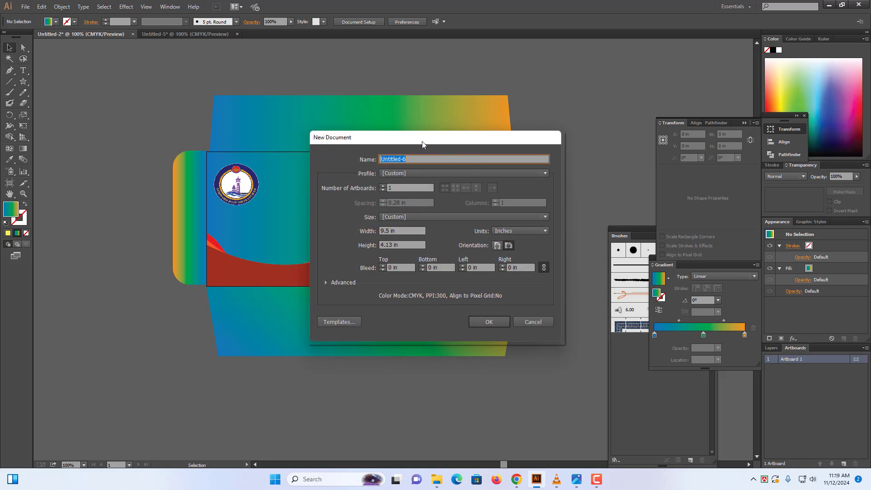
pyautogui.moveTo(423, 142); pyautogui.dragTo(534, 92)
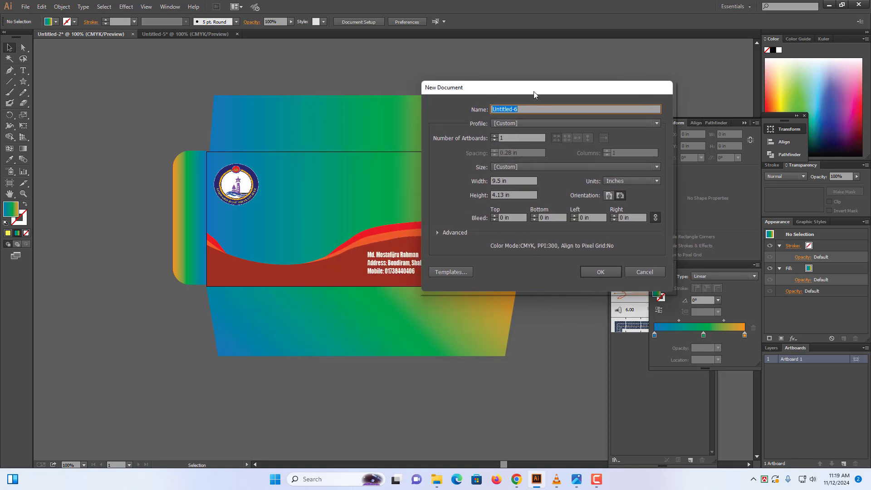
pyautogui.click(517, 180)
pyautogui.click(510, 194)
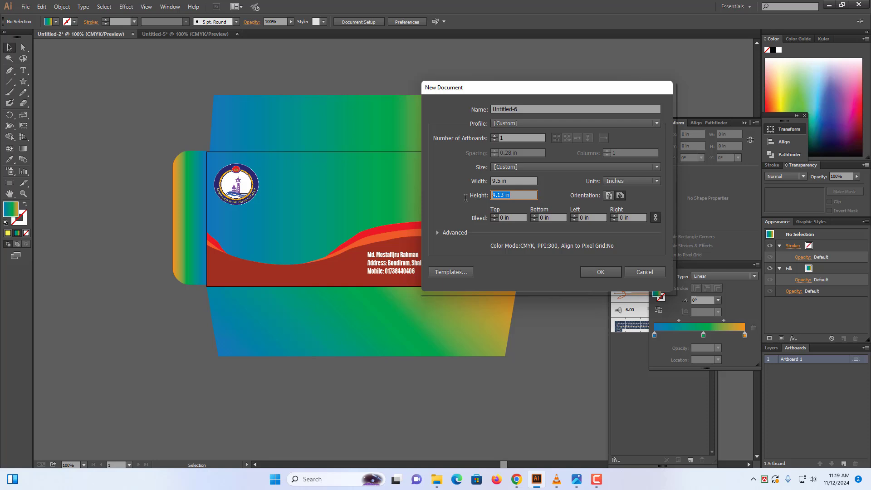
pyautogui.click(513, 181)
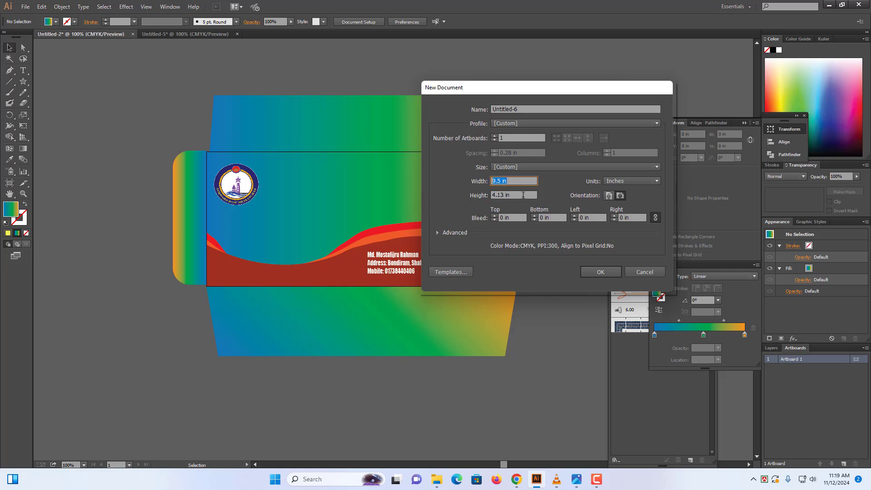
pyautogui.click(523, 195)
pyautogui.click(512, 180)
pyautogui.click(600, 272)
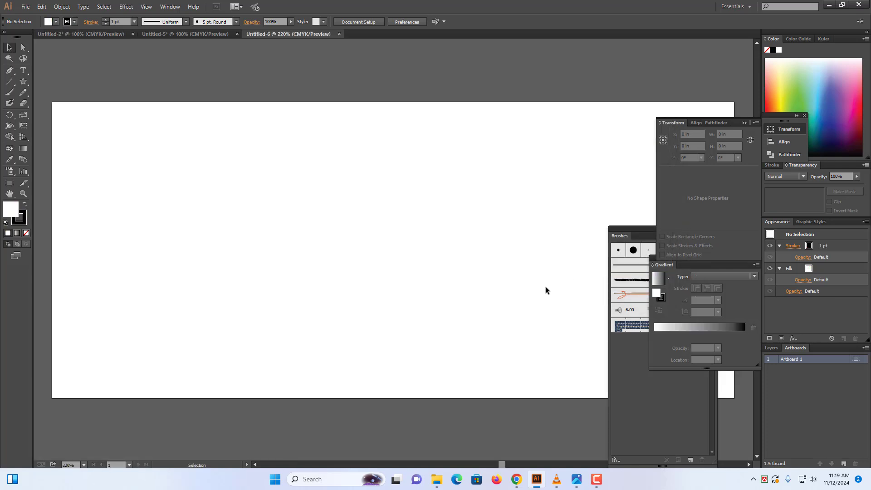
pyautogui.hotkey('ctrl', '-')
pyautogui.hotkey('ctrl', '-')
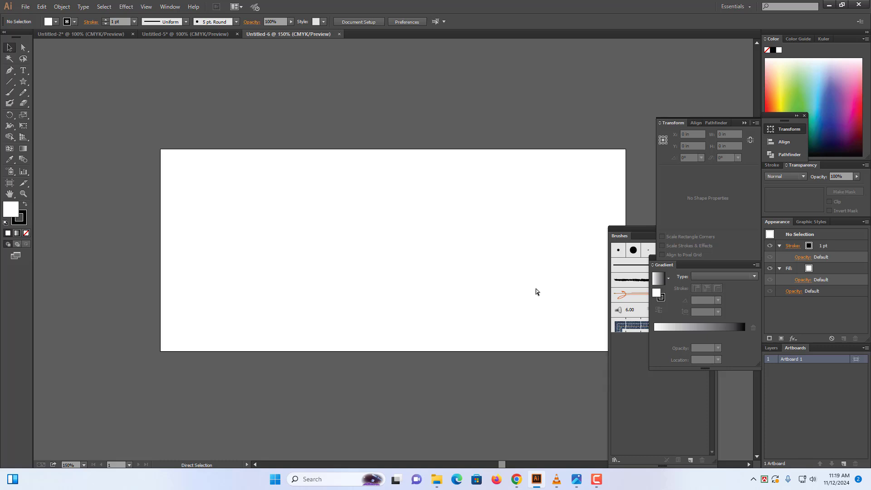
pyautogui.hotkey('ctrl', '-')
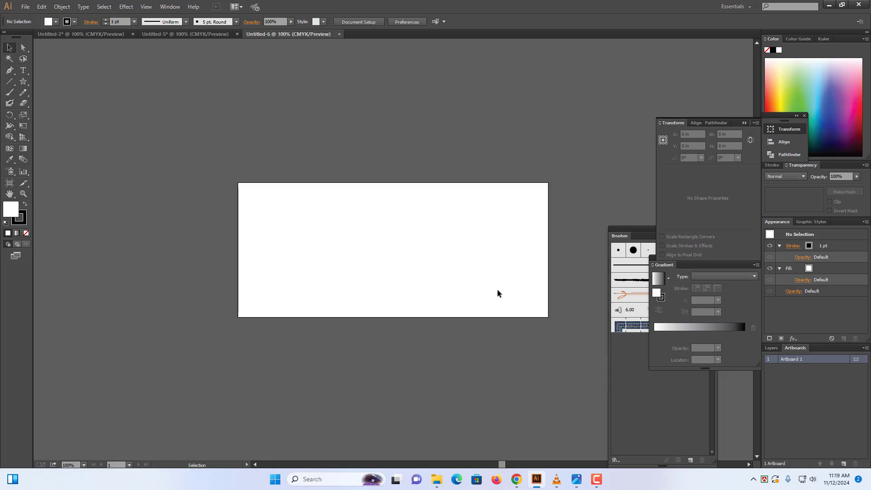
pyautogui.hotkey('ctrl', '+')
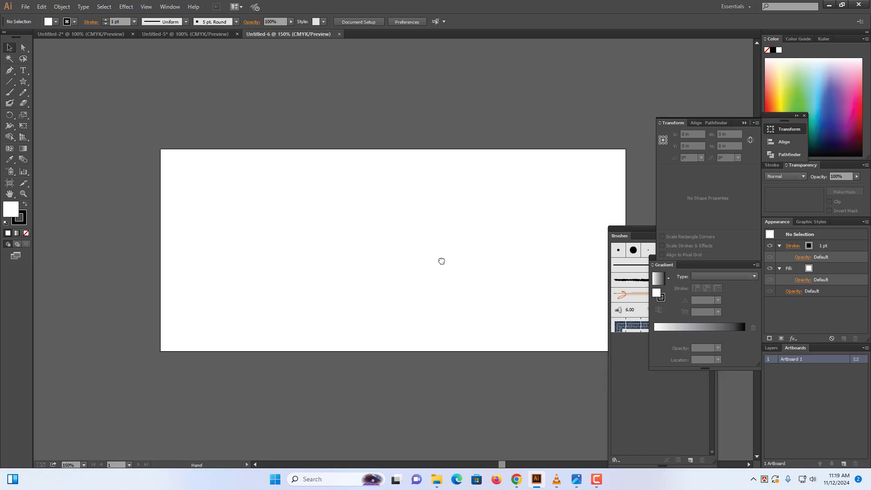
pyautogui.moveTo(440, 260); pyautogui.dragTo(404, 242)
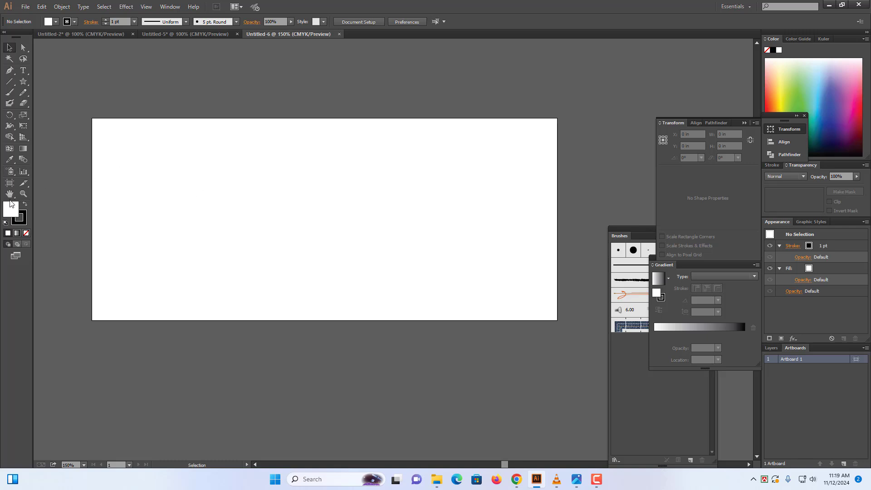
# Draw a 9.4583 by 4.13 in rectangle with the Rectangle tool
pyautogui.click(25, 82)
pyautogui.moveTo(25, 82); pyautogui.dragTo(46, 82)
pyautogui.click(349, 234)
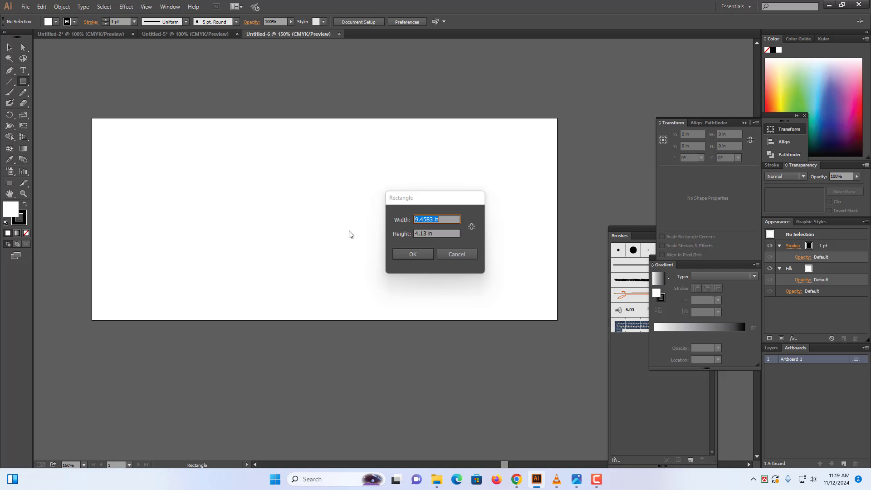
pyautogui.click(429, 255)
# Fill the rectangle pink and move it onto the artboard
pyautogui.click(825, 86)
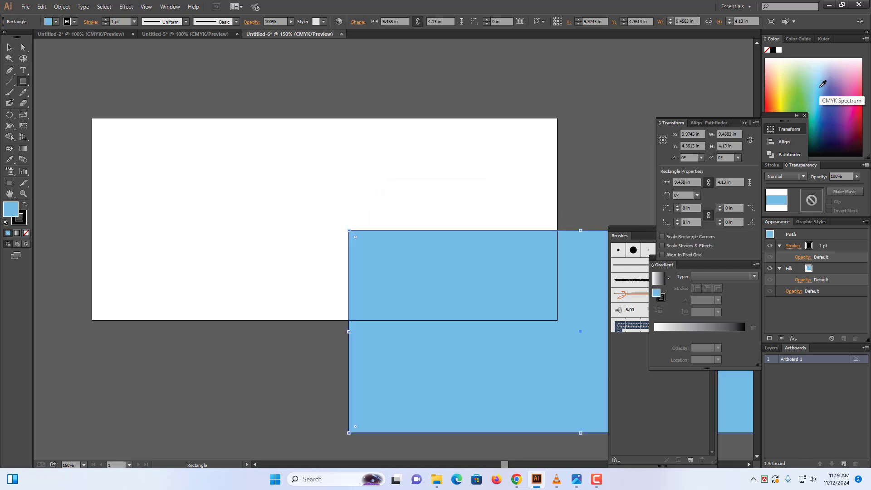
pyautogui.click(856, 76)
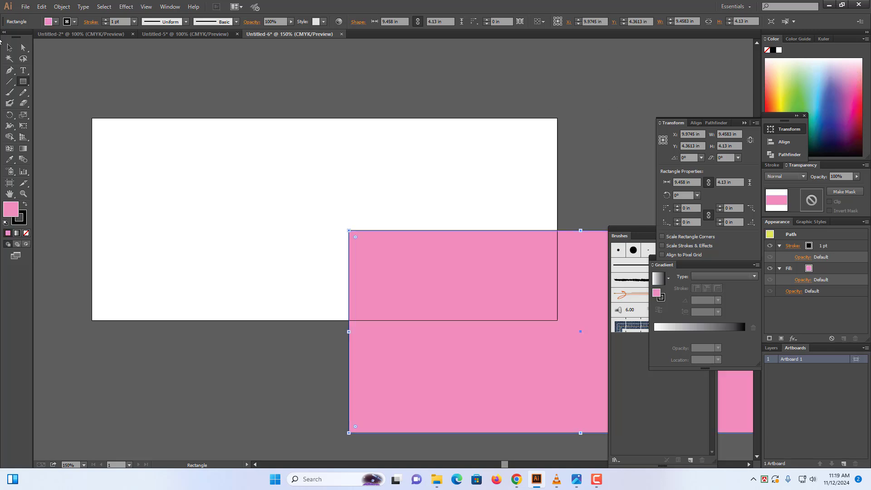
pyautogui.click(10, 47)
pyautogui.moveTo(455, 283); pyautogui.dragTo(198, 170)
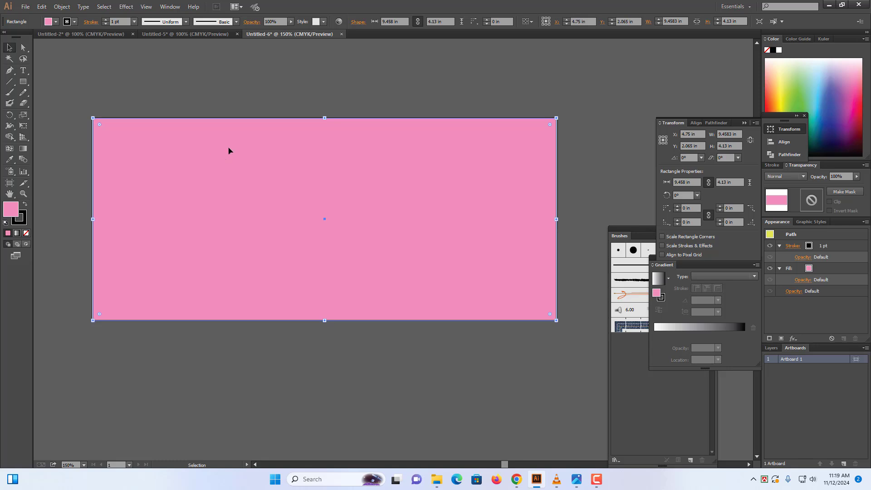
pyautogui.click(241, 75)
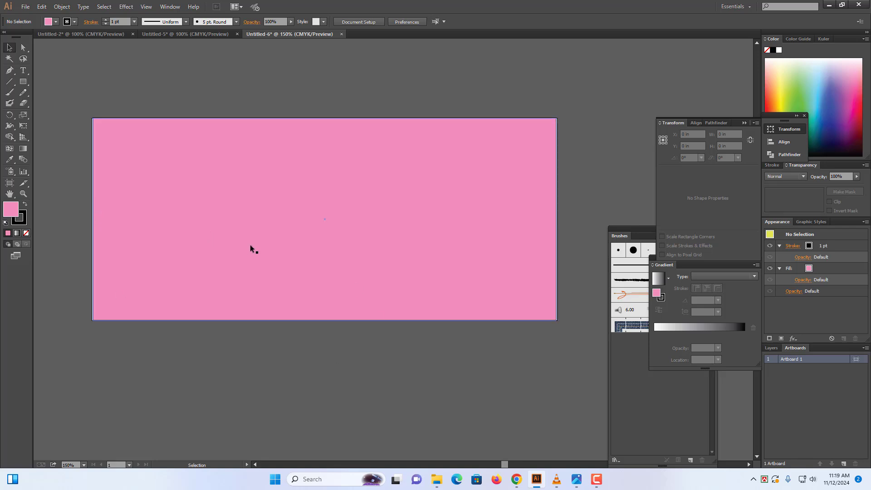
# Alt-drag a copy of the rectangle down, fill it hot pink, and shorten it to about 1.8 in tall
pyautogui.moveTo(265, 245); pyautogui.dragTo(266, 356)
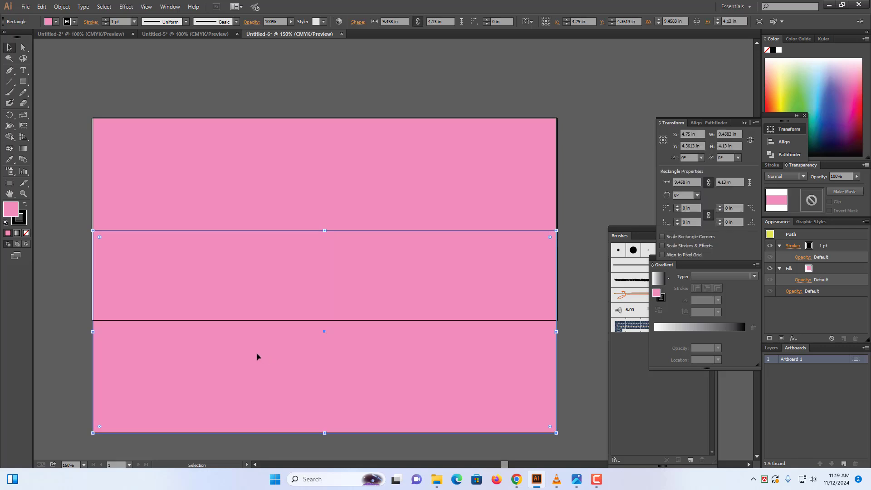
pyautogui.click(858, 97)
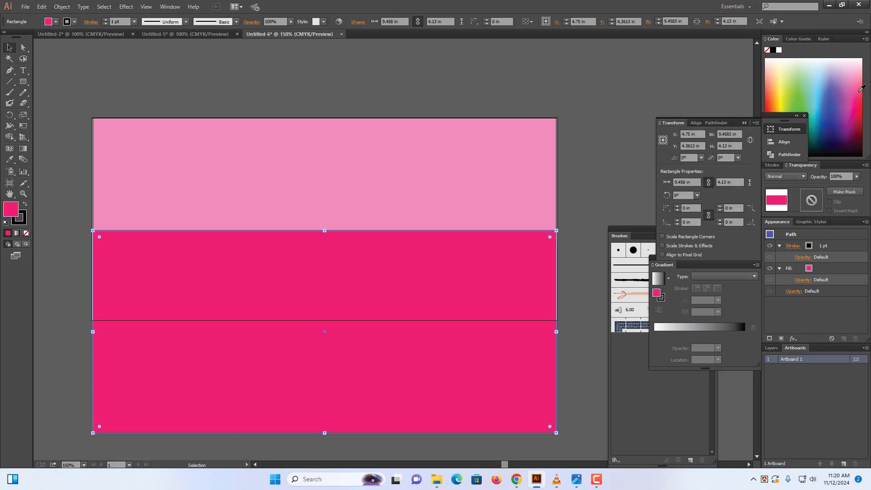
pyautogui.click(861, 88)
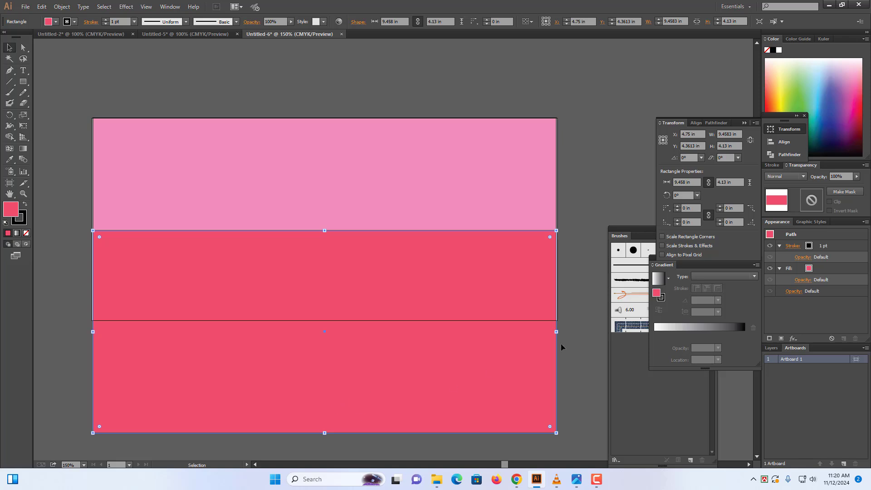
pyautogui.click(861, 105)
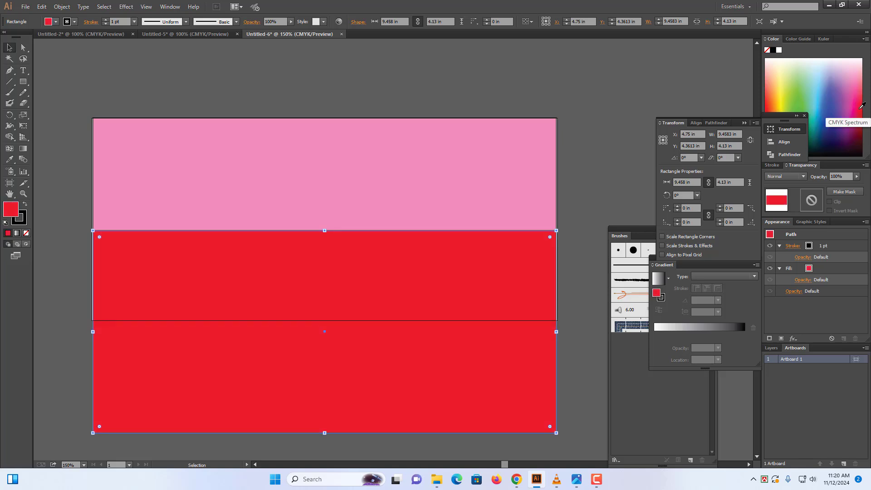
pyautogui.click(857, 105)
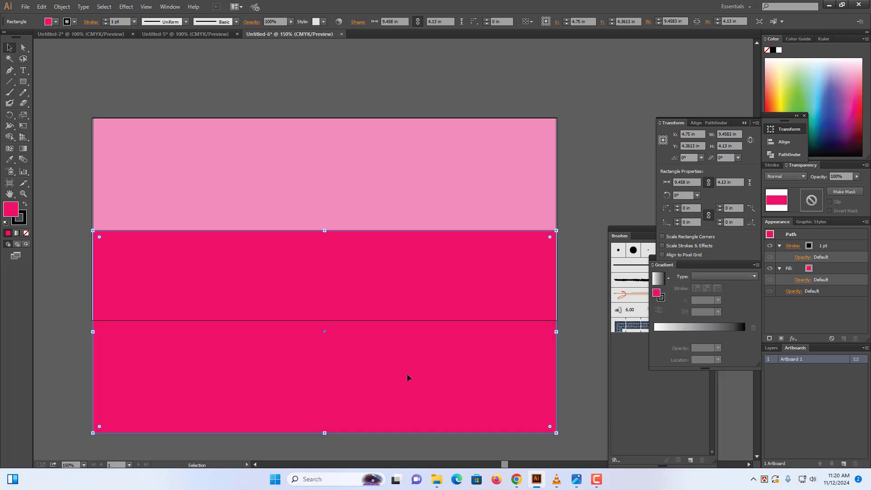
pyautogui.moveTo(325, 433); pyautogui.dragTo(323, 320)
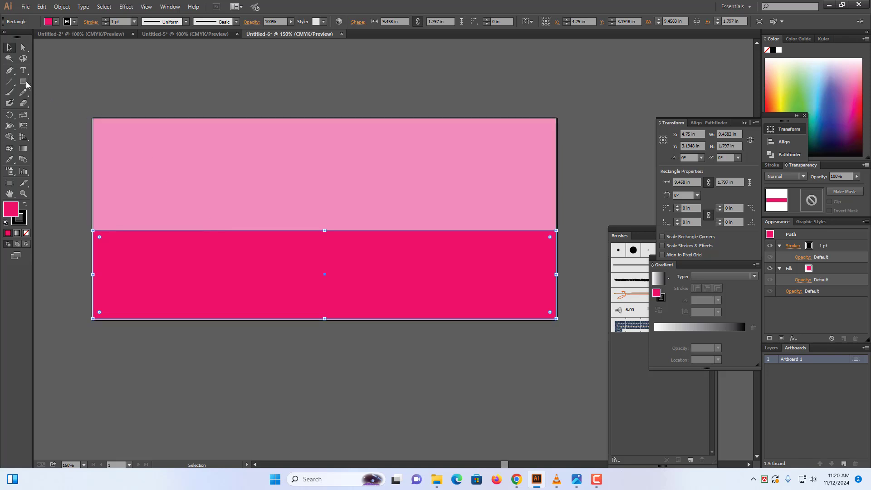
# Add an anchor midway along the band's top edge and drag out handles to form an S-shaped wave
pyautogui.press('p')
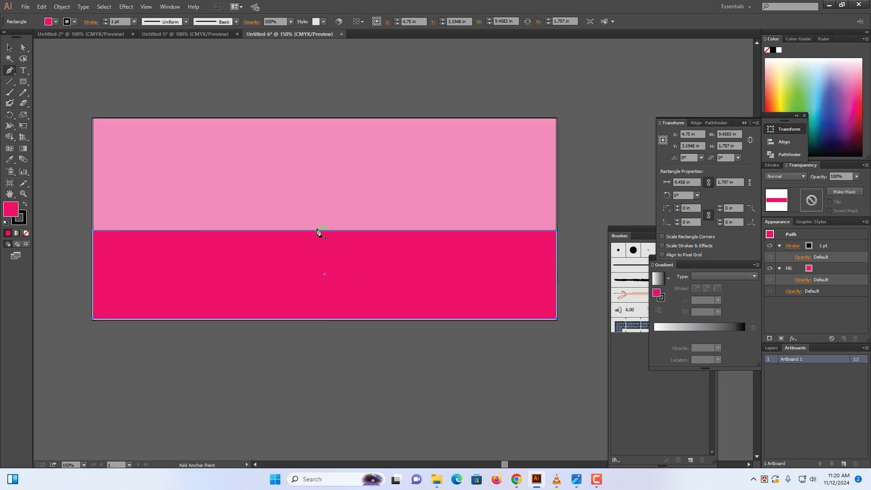
pyautogui.click(320, 231)
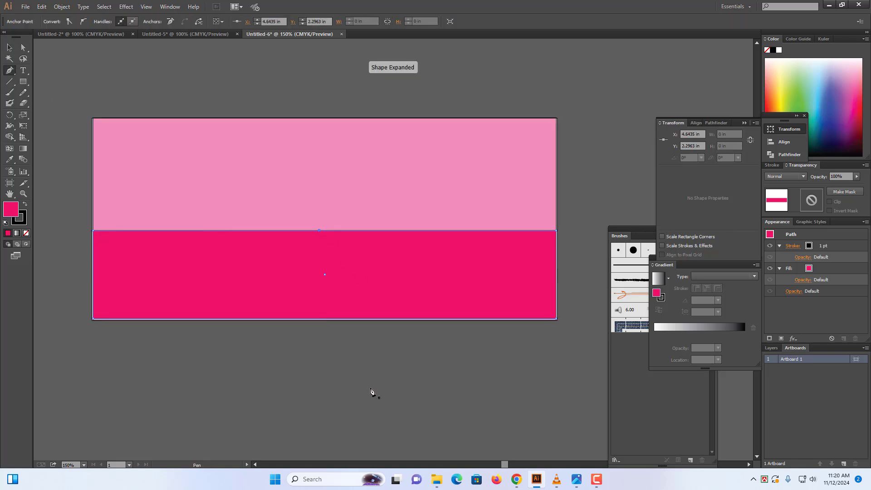
pyautogui.click(6, 73)
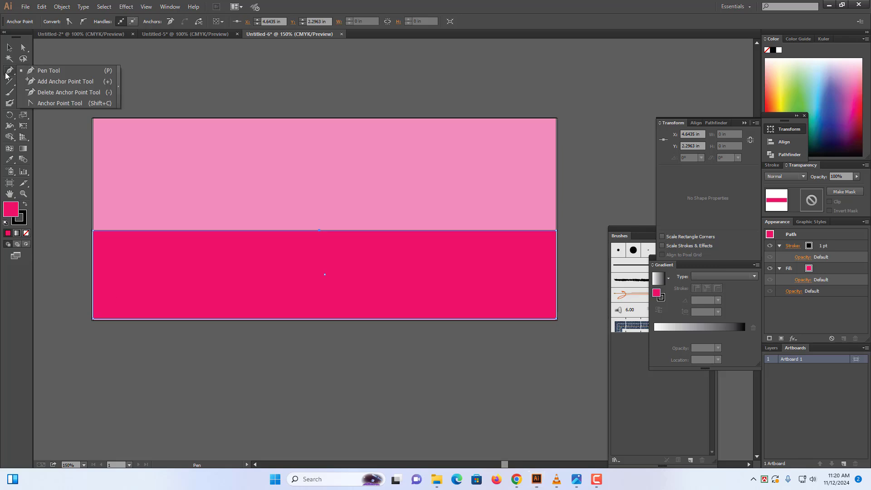
pyautogui.click(70, 104)
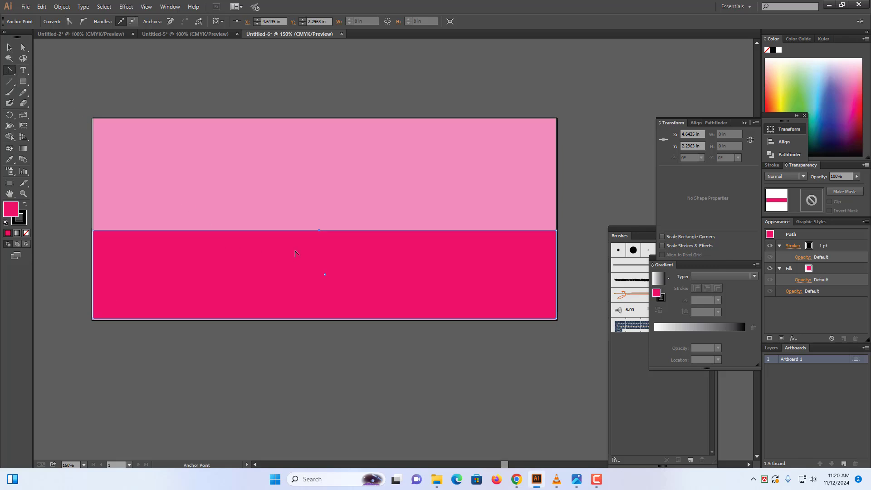
pyautogui.moveTo(320, 231); pyautogui.dragTo(478, 130)
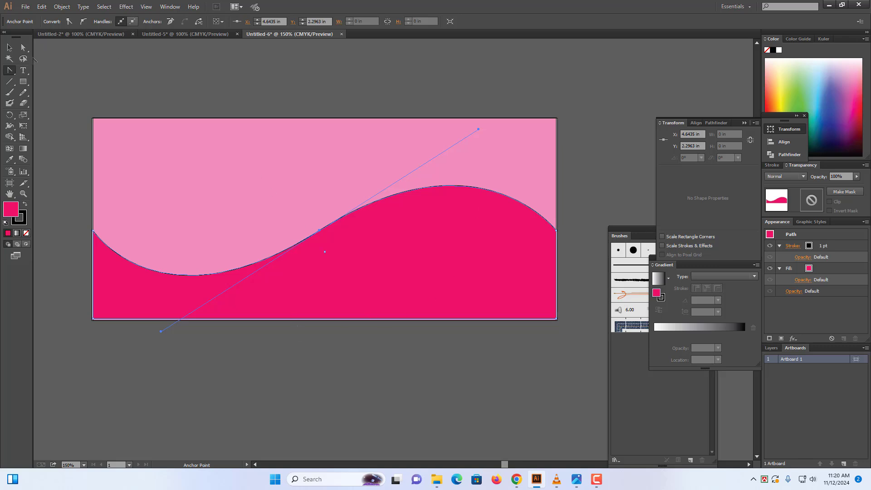
pyautogui.click(10, 48)
# Remove the pink wave's black outline and nudge it slightly upward
pyautogui.click(386, 404)
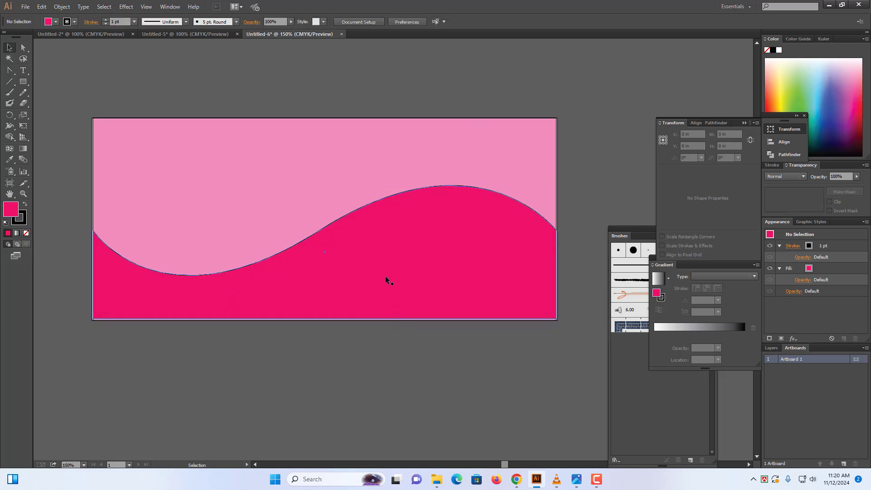
pyautogui.click(385, 280)
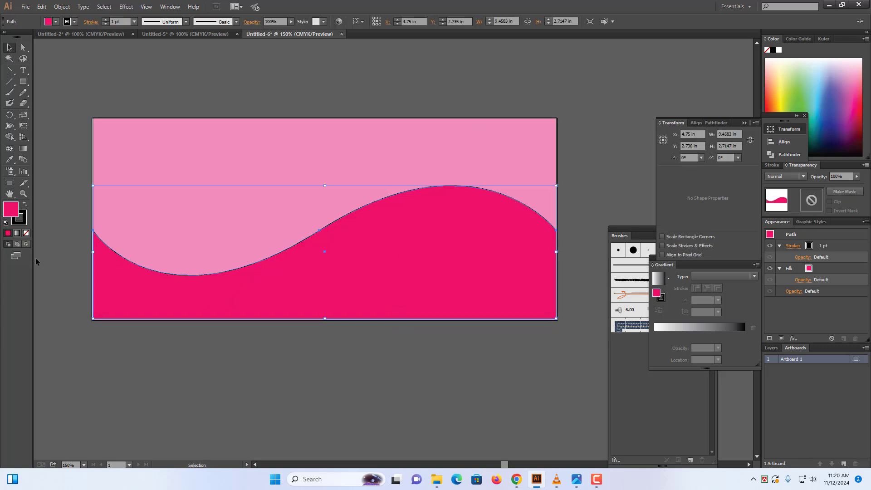
pyautogui.click(22, 222)
pyautogui.click(26, 233)
pyautogui.click(217, 436)
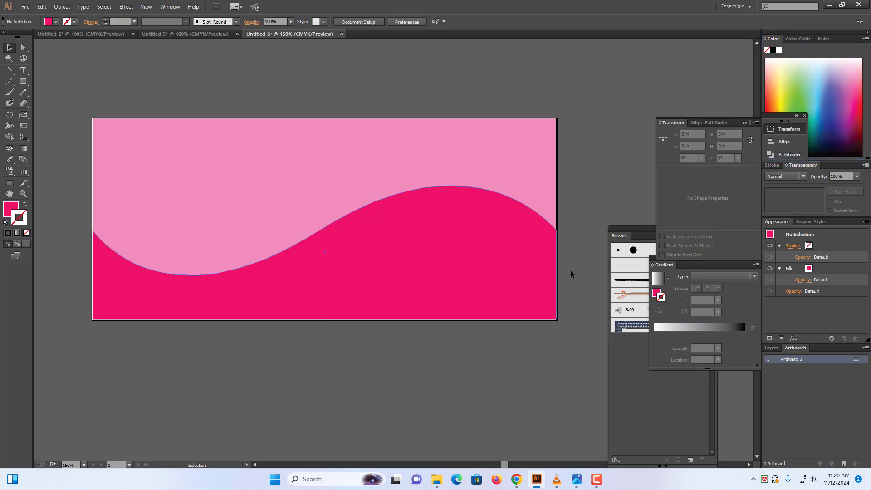
pyautogui.click(393, 286)
pyautogui.moveTo(393, 284); pyautogui.dragTo(393, 266)
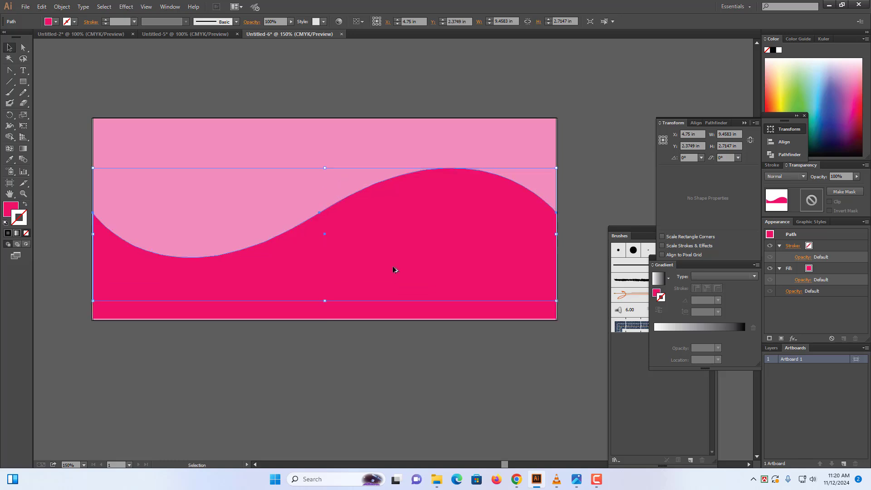
# Fill the wave copy blue with no outline, move it down, and shorten it to reveal a magenta band
pyautogui.click(835, 97)
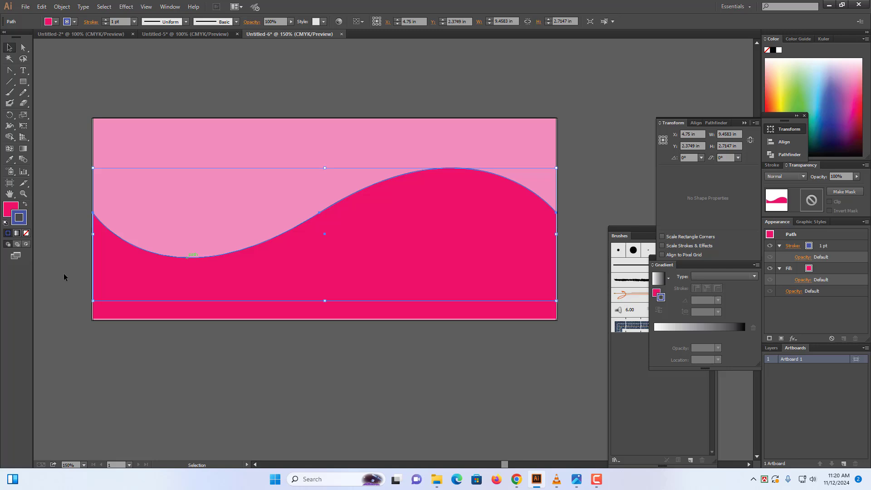
pyautogui.click(25, 204)
pyautogui.click(25, 233)
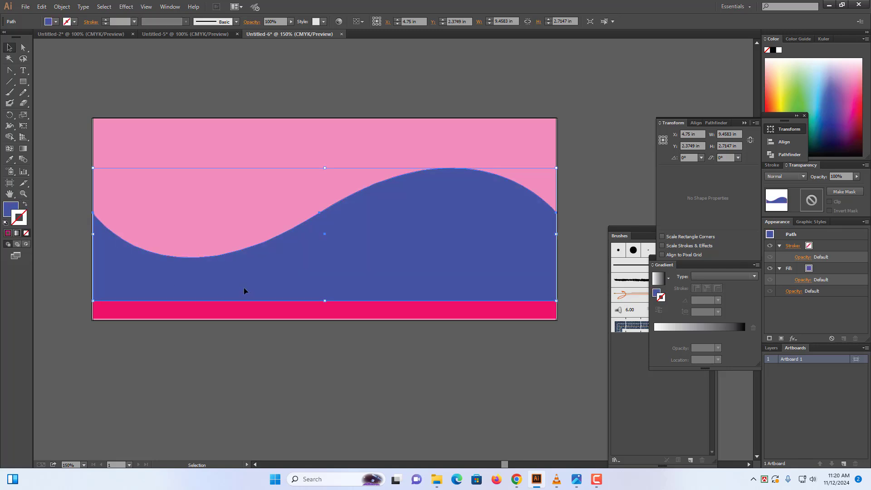
pyautogui.moveTo(260, 294); pyautogui.dragTo(262, 310)
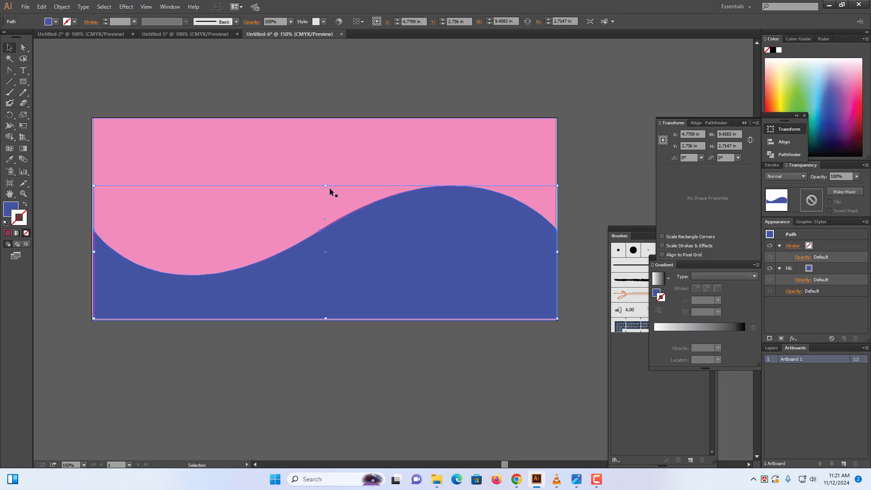
pyautogui.moveTo(326, 186); pyautogui.dragTo(329, 199)
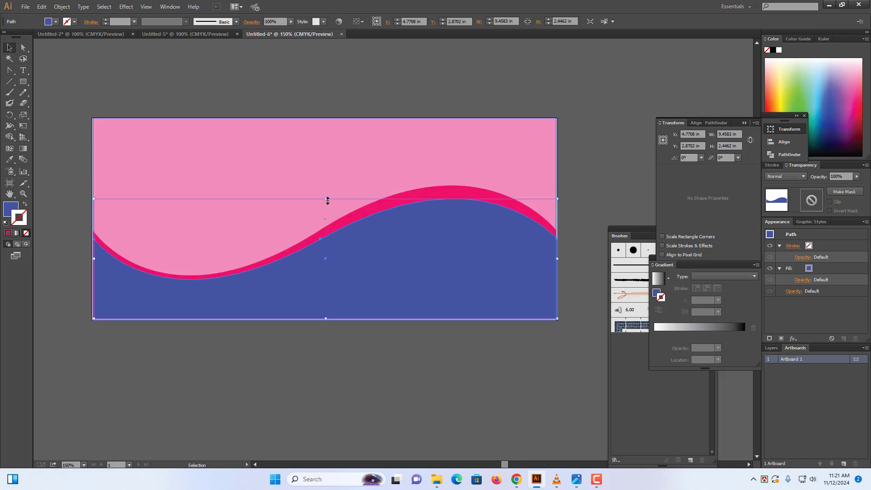
pyautogui.moveTo(326, 200); pyautogui.dragTo(325, 203)
# Drop another copy of the blue wave slightly lower
pyautogui.click(341, 356)
pyautogui.click(348, 275)
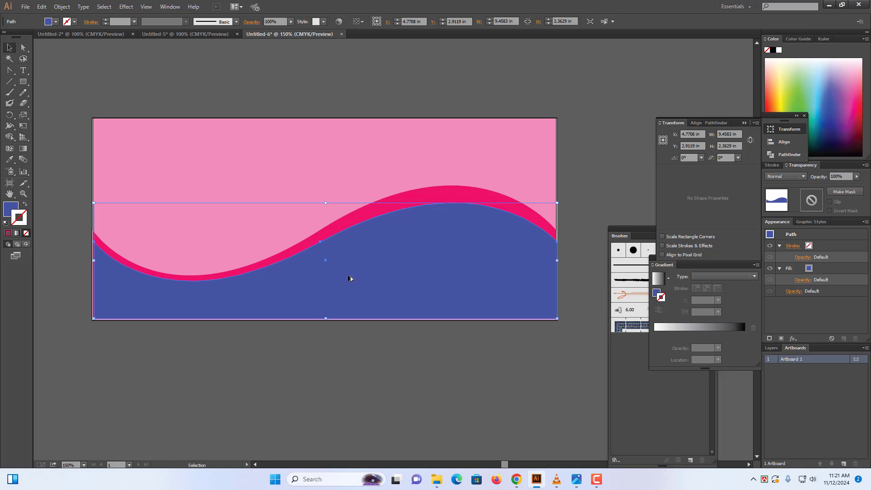
pyautogui.moveTo(348, 275); pyautogui.dragTo(349, 286)
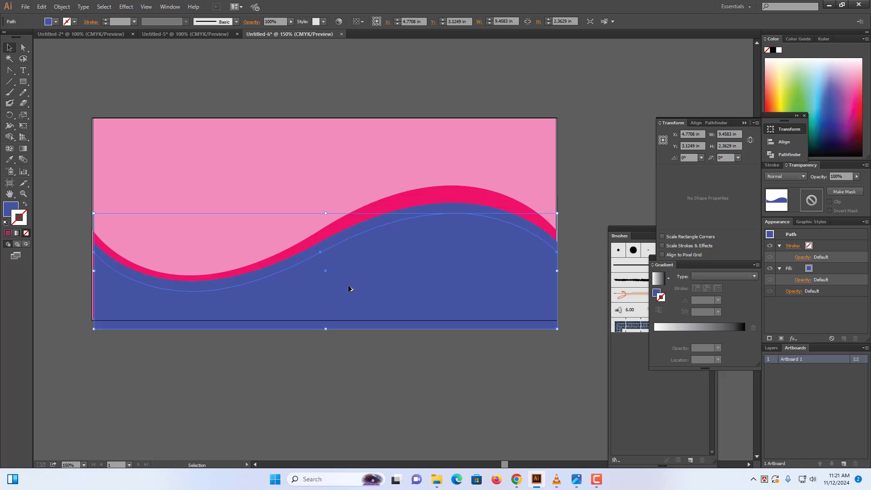
# Fill the lowest wave copy pink with no outline and raise its bottom to the artboard edge
pyautogui.press('x')
pyautogui.click(859, 87)
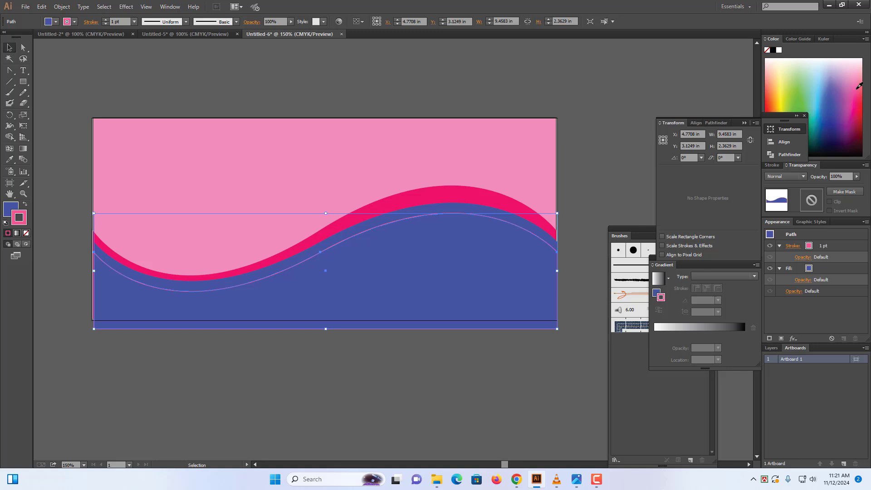
pyautogui.click(25, 205)
pyautogui.click(26, 233)
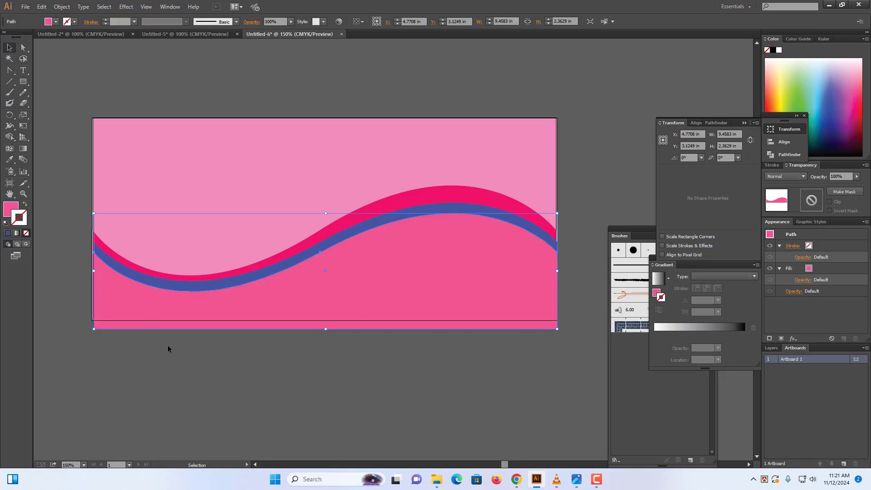
pyautogui.click(166, 359)
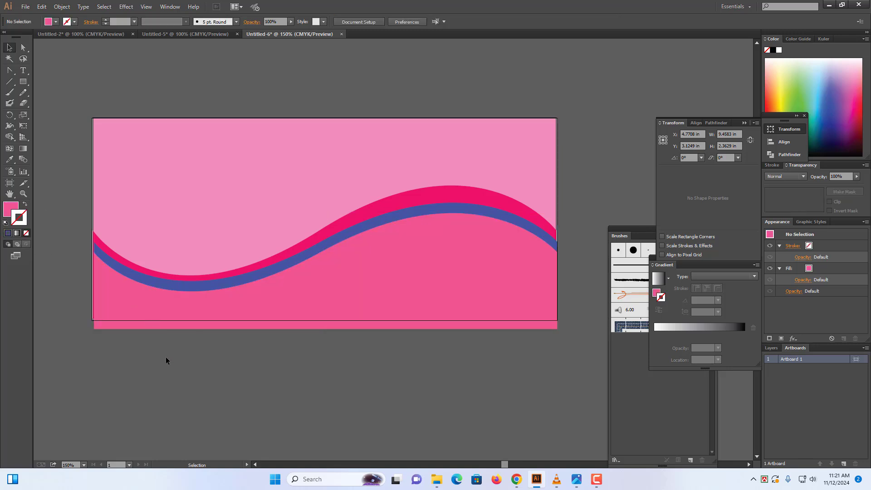
pyautogui.click(236, 312)
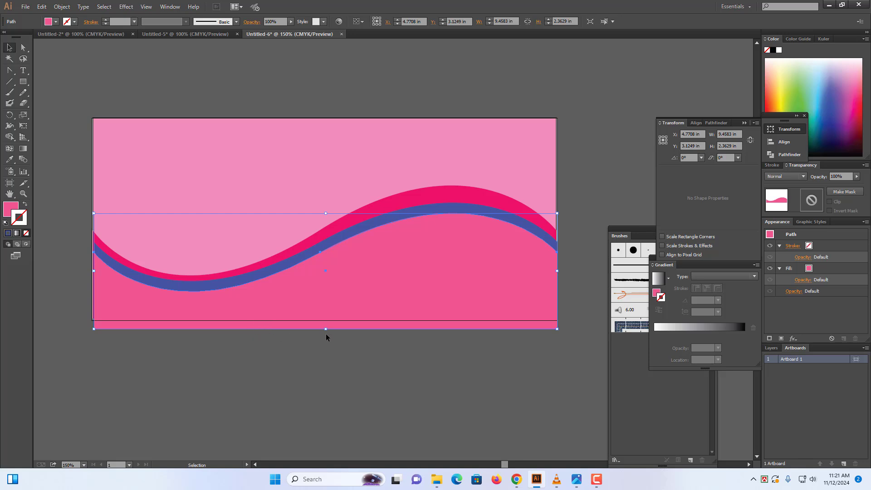
pyautogui.moveTo(325, 329); pyautogui.dragTo(325, 320)
pyautogui.click(309, 340)
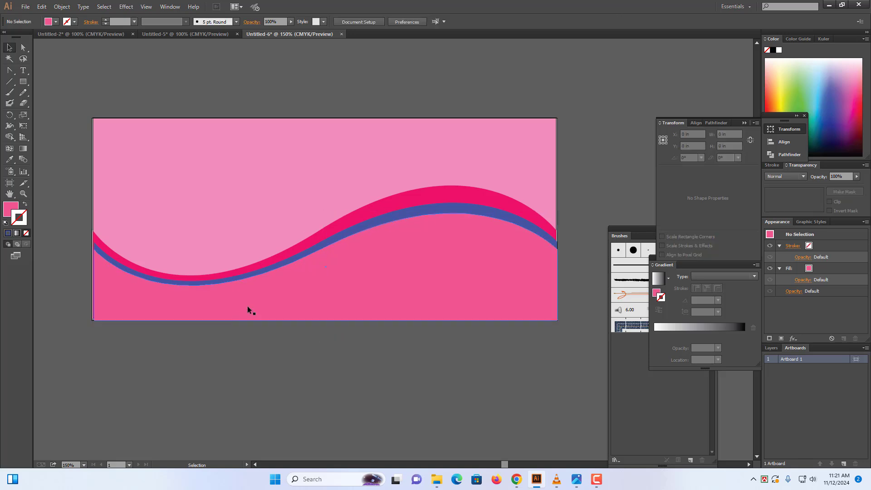
pyautogui.click(273, 290)
# Select the light pink background rectangle and lock it with Object > Lock > Selection
pyautogui.click(508, 145)
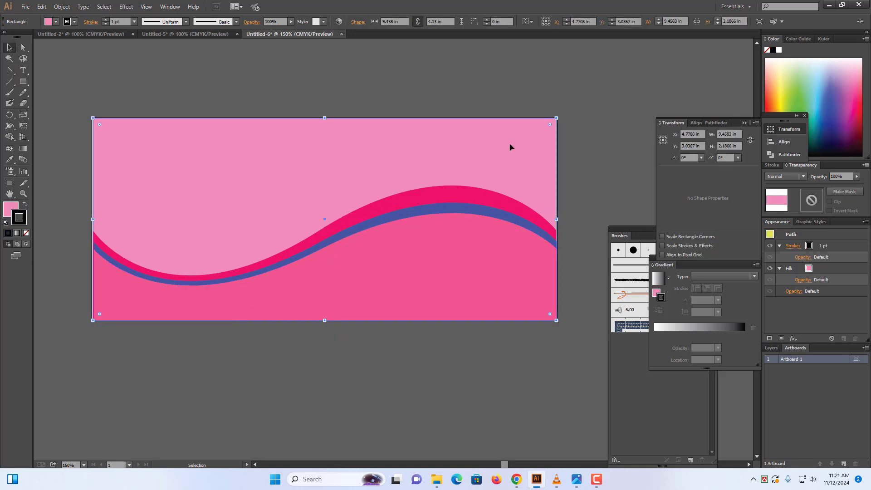
pyautogui.click(61, 6)
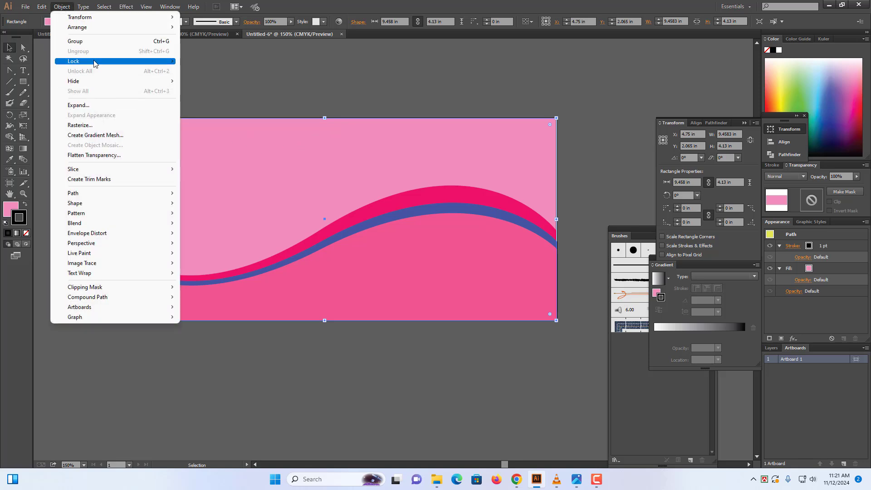
pyautogui.moveTo(91, 61)
pyautogui.click(232, 63)
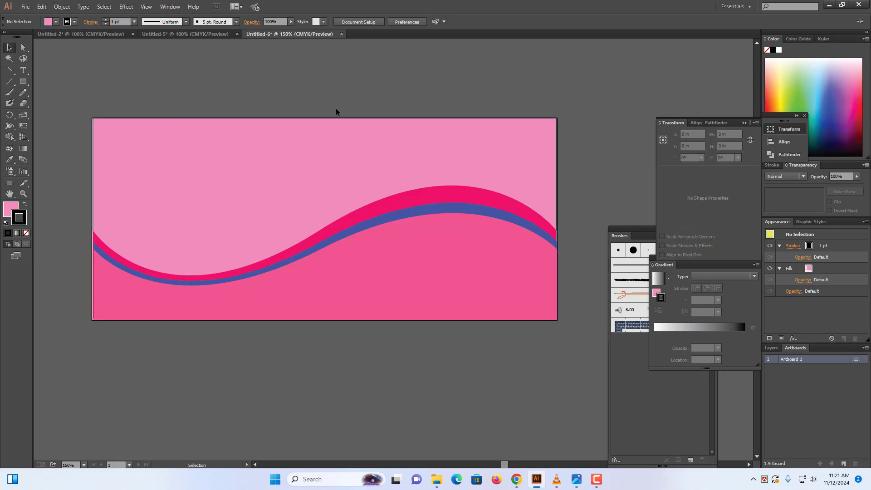
# Marquee-select the wave shapes, align their left edges to the artboard, then select the magenta wave path
pyautogui.click(341, 281)
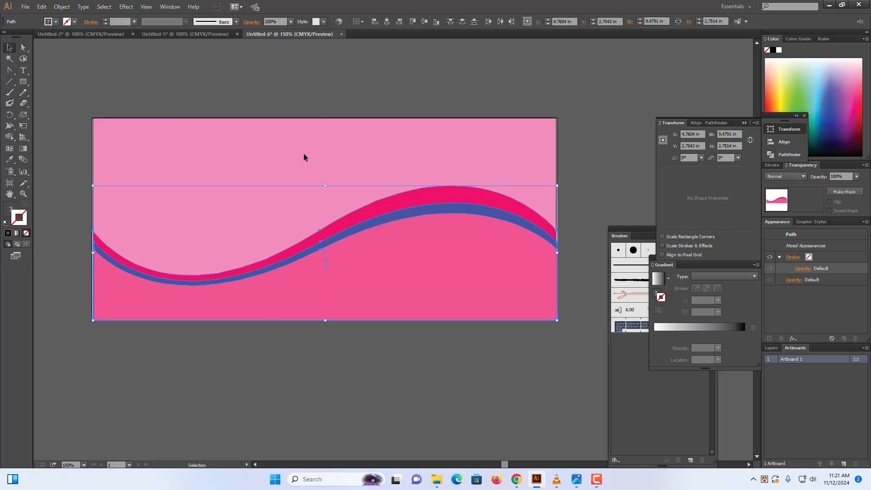
pyautogui.click(80, 106)
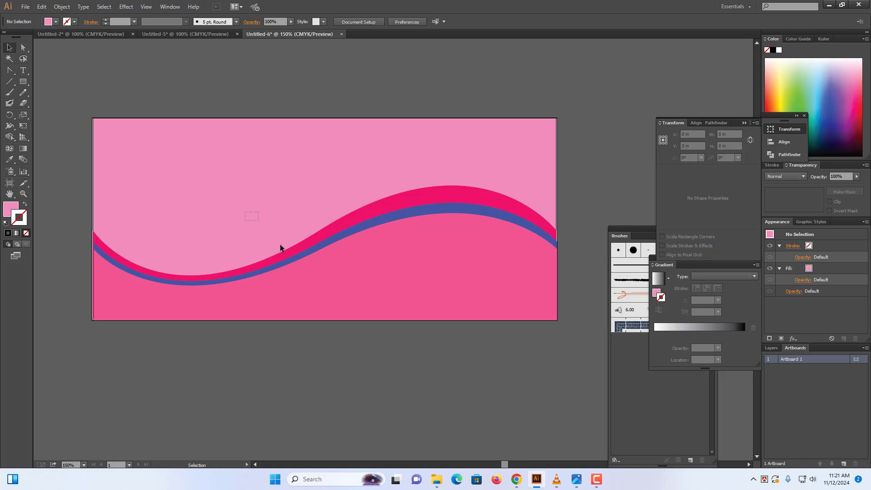
pyautogui.moveTo(360, 357); pyautogui.dragTo(360, 356)
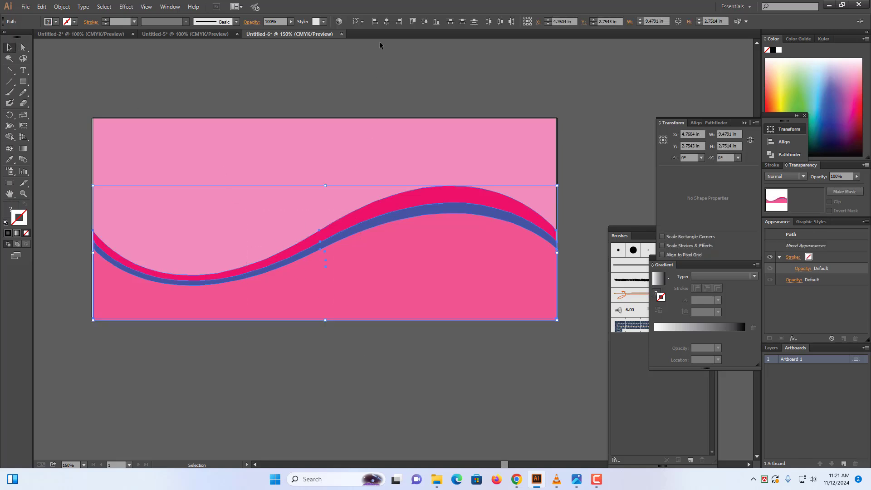
pyautogui.click(374, 23)
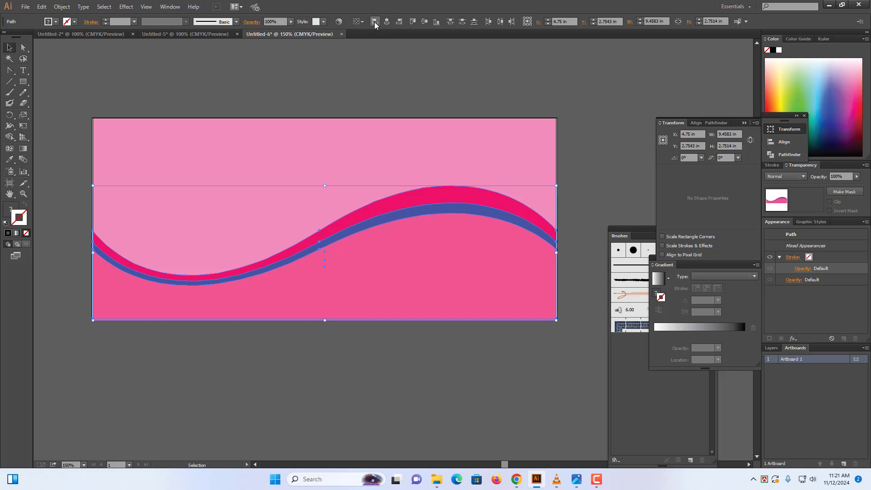
pyautogui.click(574, 234)
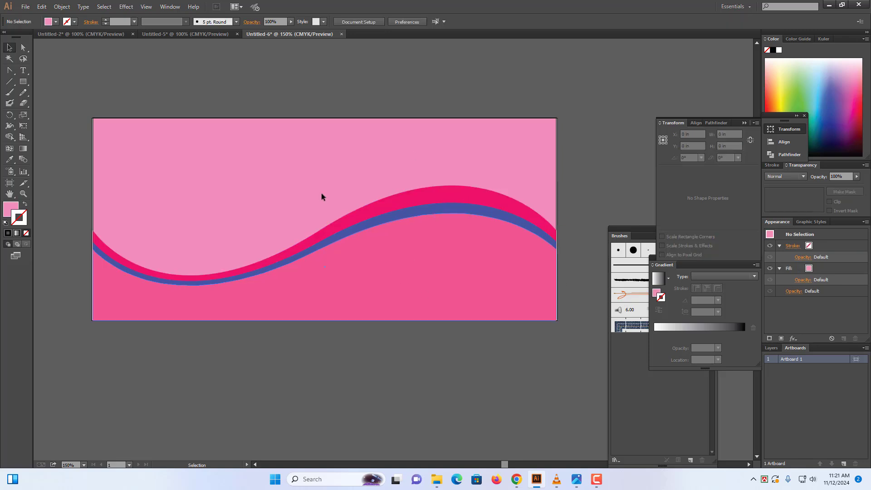
pyautogui.hotkey('ctrl', 'z')
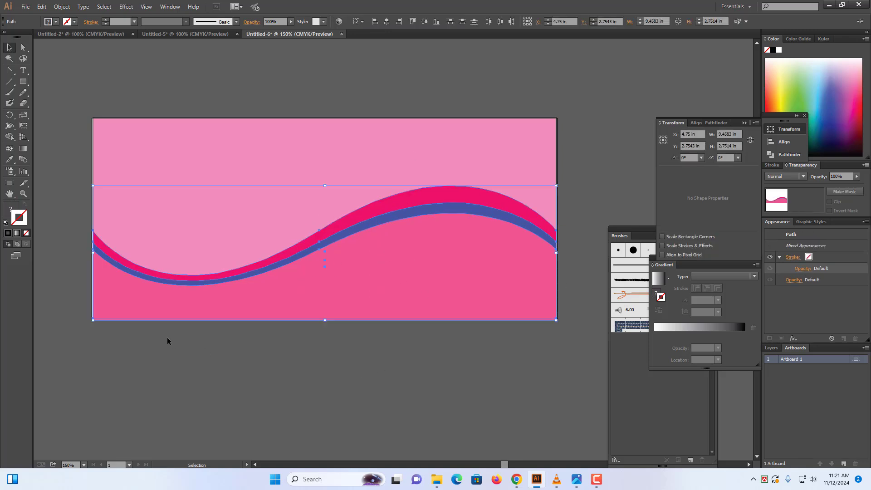
pyautogui.click(187, 372)
pyautogui.click(196, 274)
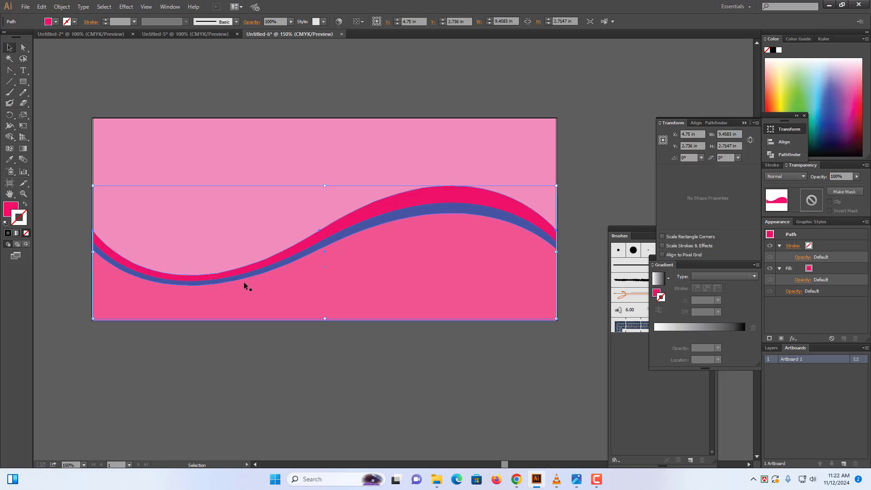
pyautogui.click(230, 343)
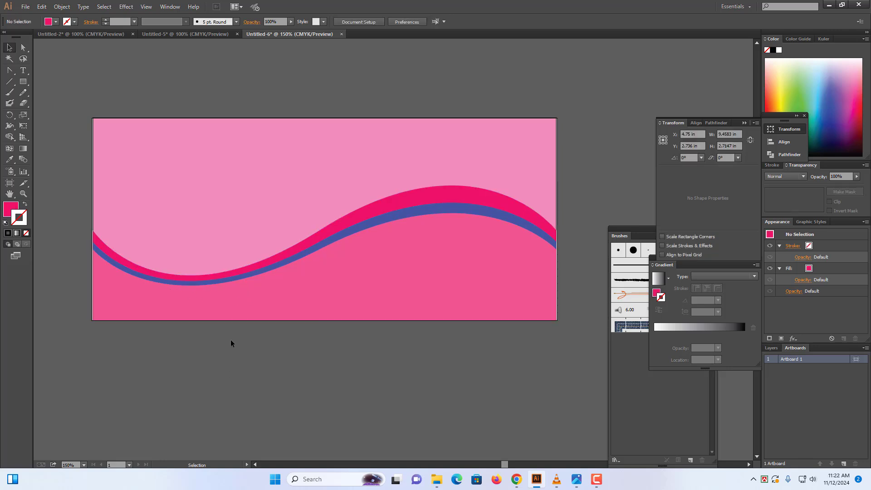
pyautogui.click(243, 268)
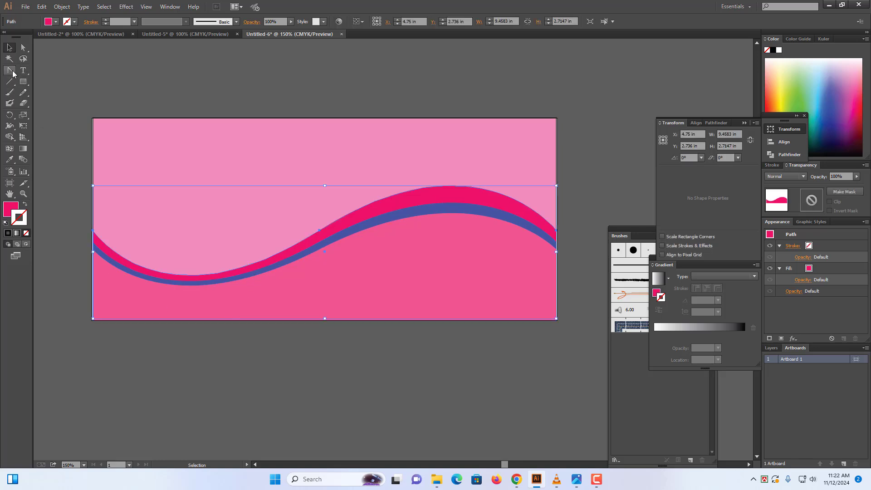
# With the Direct Selection tool, drag the magenta wave's curve handles to reshape it
pyautogui.click(24, 49)
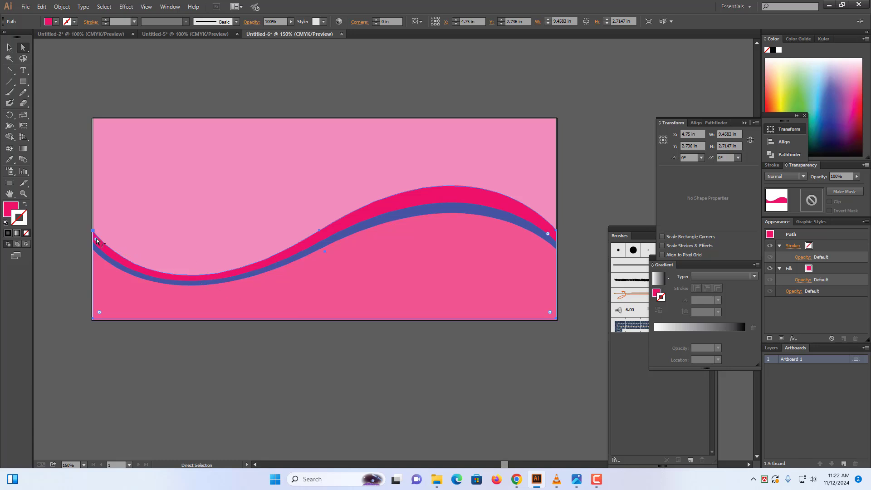
pyautogui.click(209, 274)
pyautogui.click(164, 336)
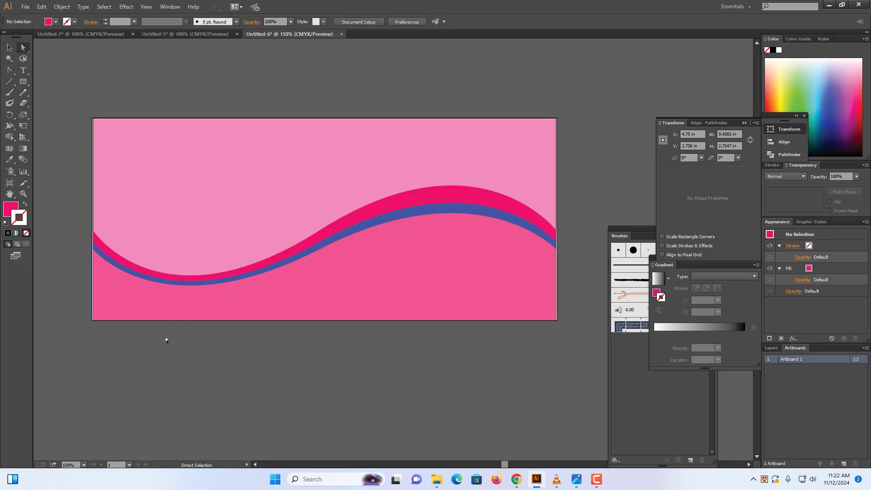
pyautogui.click(227, 274)
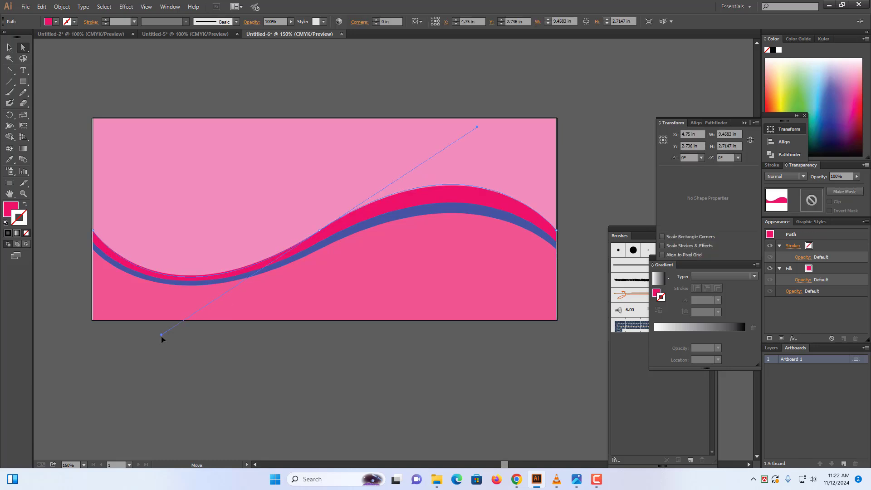
pyautogui.moveTo(161, 335); pyautogui.dragTo(166, 343)
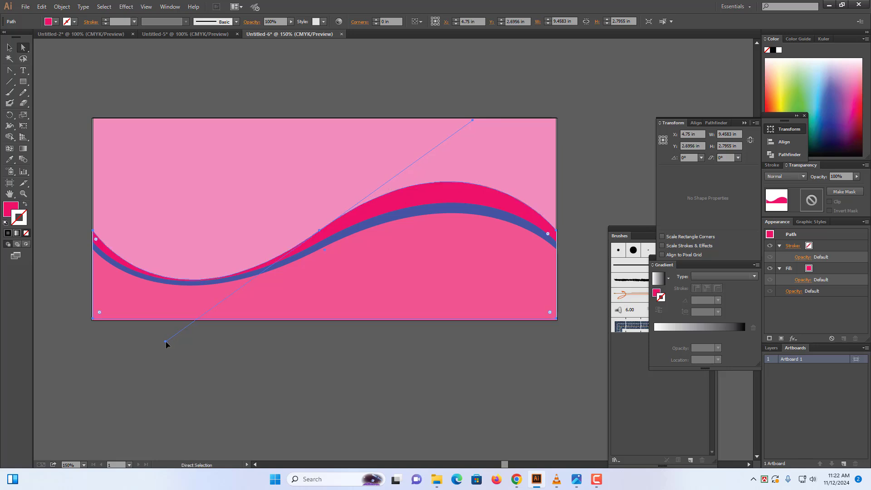
# Narrow the blue band's curve, then fine-tune the magenta band's lower-left curve
pyautogui.click(237, 275)
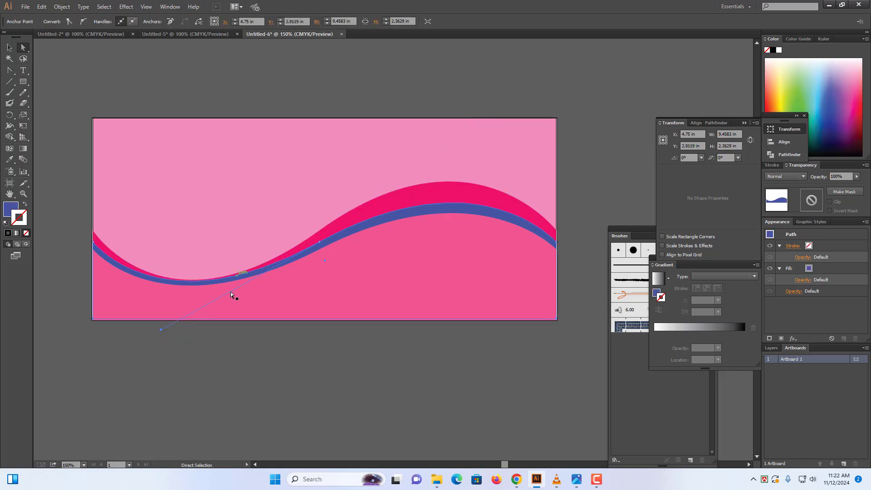
pyautogui.moveTo(161, 333); pyautogui.dragTo(164, 340)
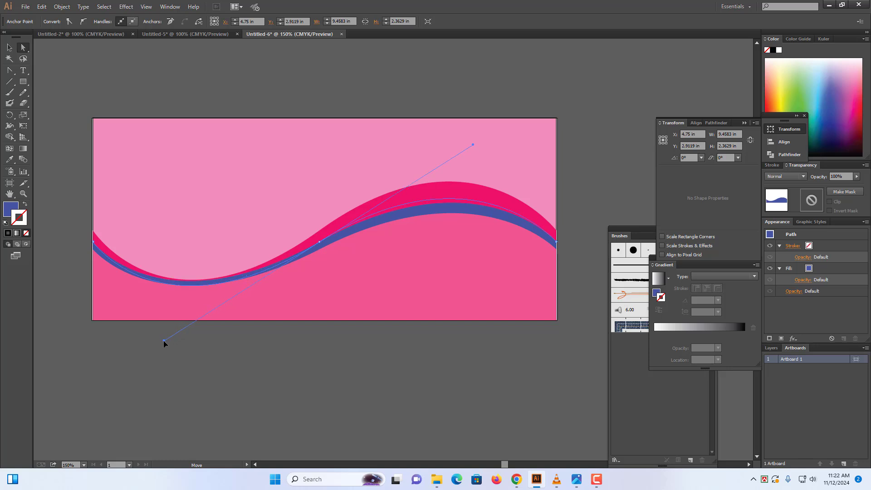
pyautogui.click(206, 284)
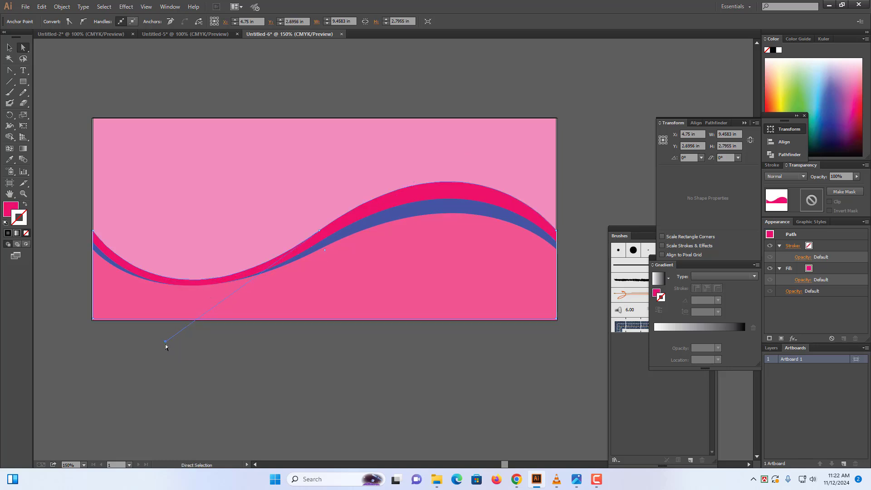
pyautogui.moveTo(165, 343); pyautogui.dragTo(171, 355)
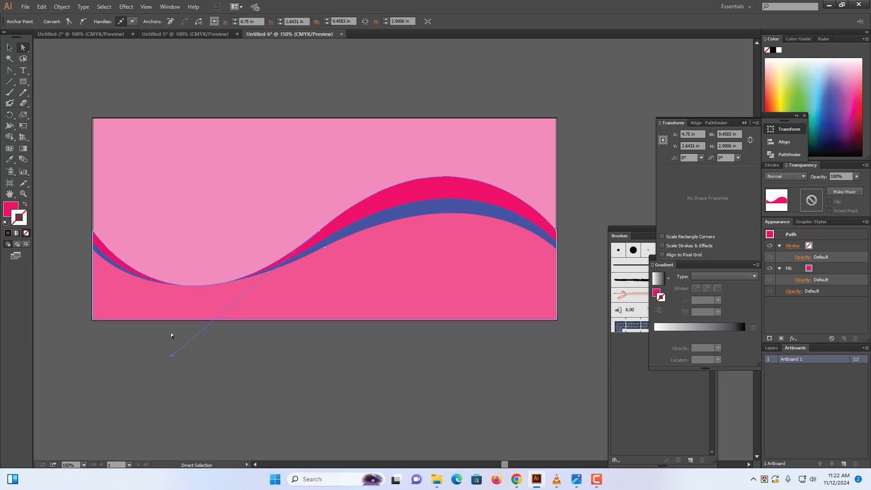
pyautogui.moveTo(170, 357); pyautogui.dragTo(161, 358)
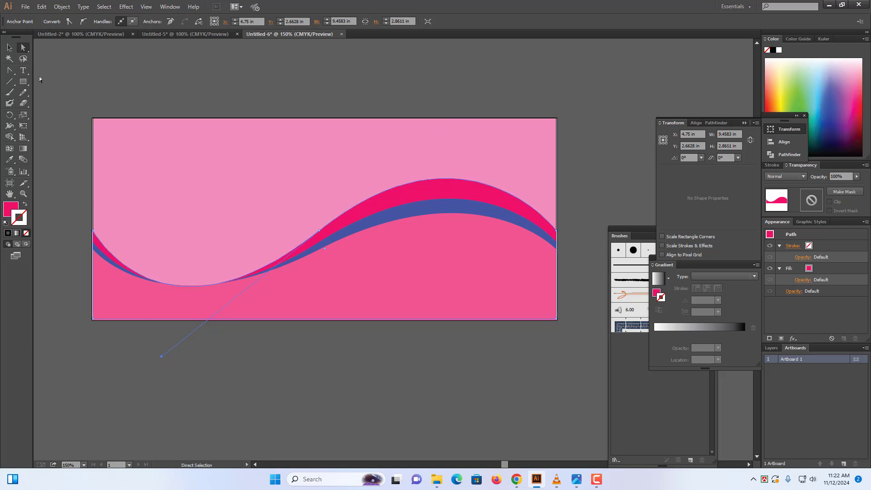
pyautogui.click(9, 48)
pyautogui.click(167, 71)
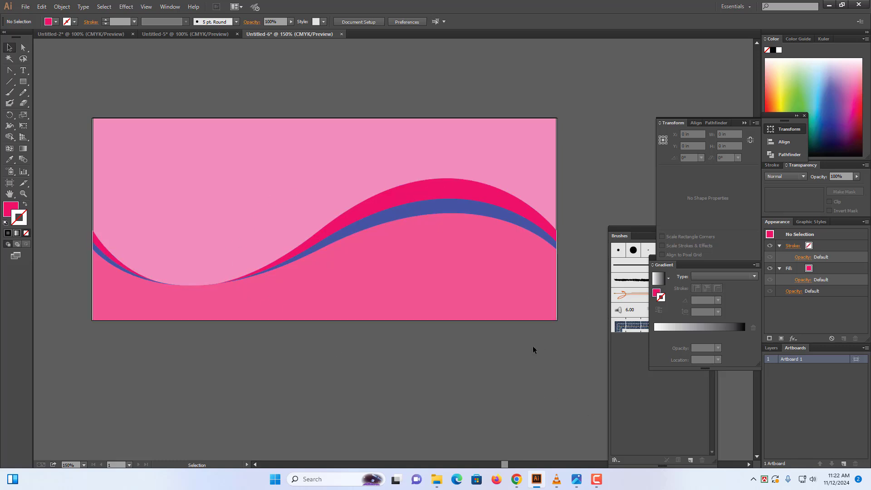
pyautogui.click(115, 34)
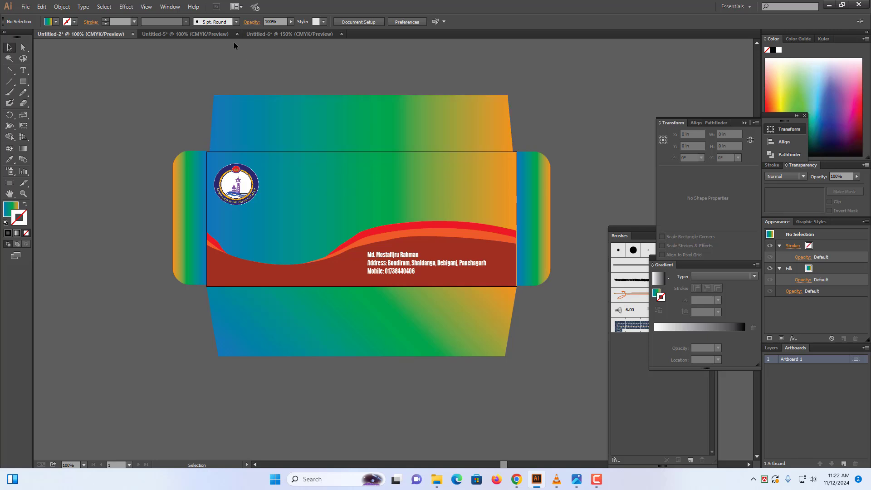
pyautogui.click(257, 34)
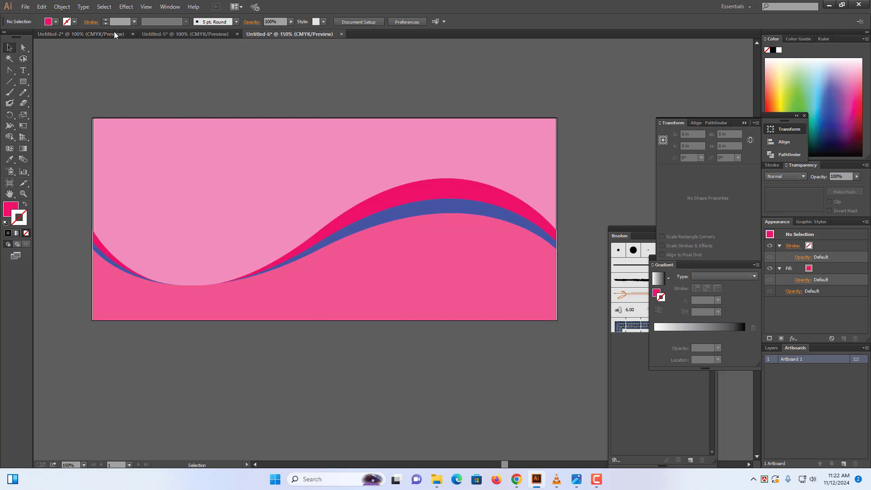
# Unlock all artwork and give the background rectangle a linear gradient fill with no outline
pyautogui.click(63, 7)
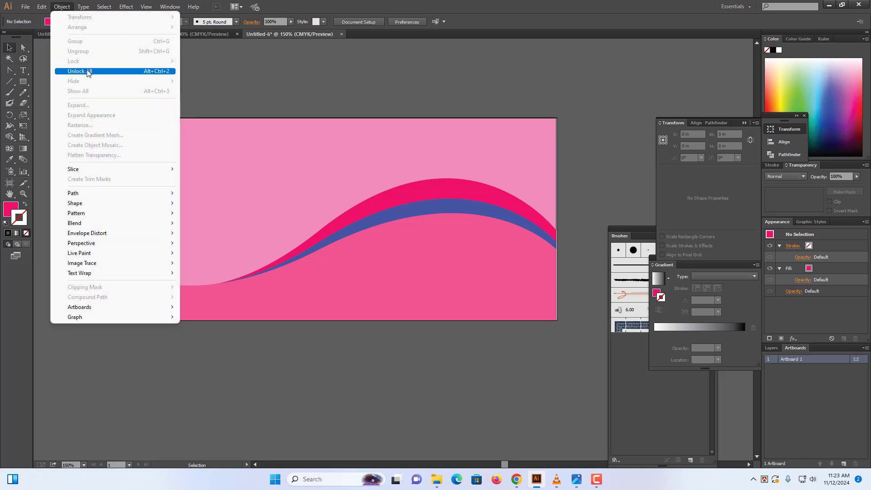
pyautogui.click(87, 72)
pyautogui.click(292, 91)
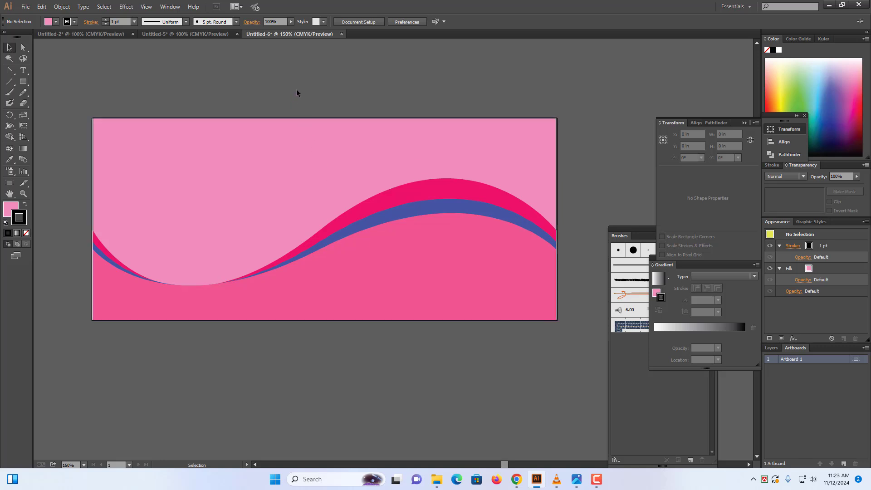
pyautogui.click(270, 142)
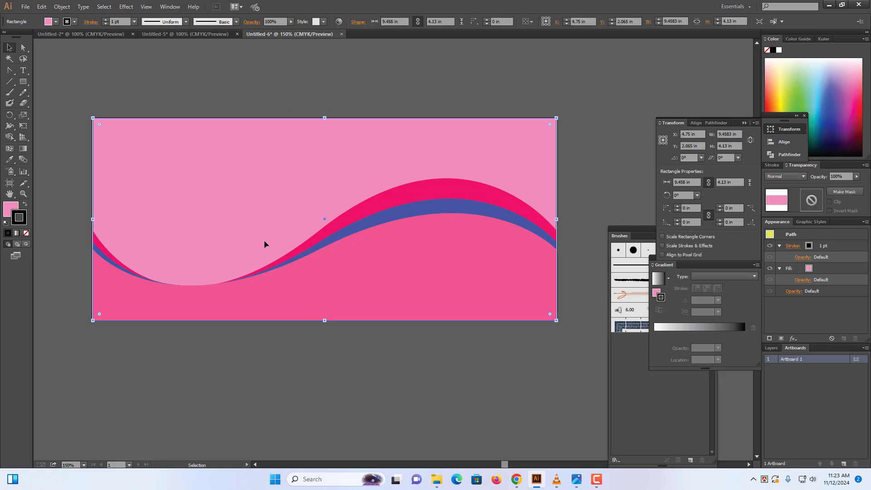
pyautogui.click(17, 233)
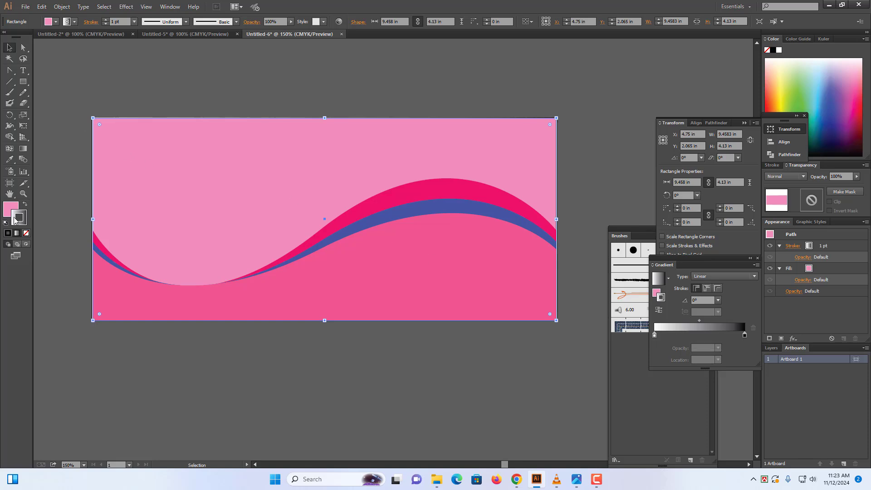
pyautogui.click(25, 204)
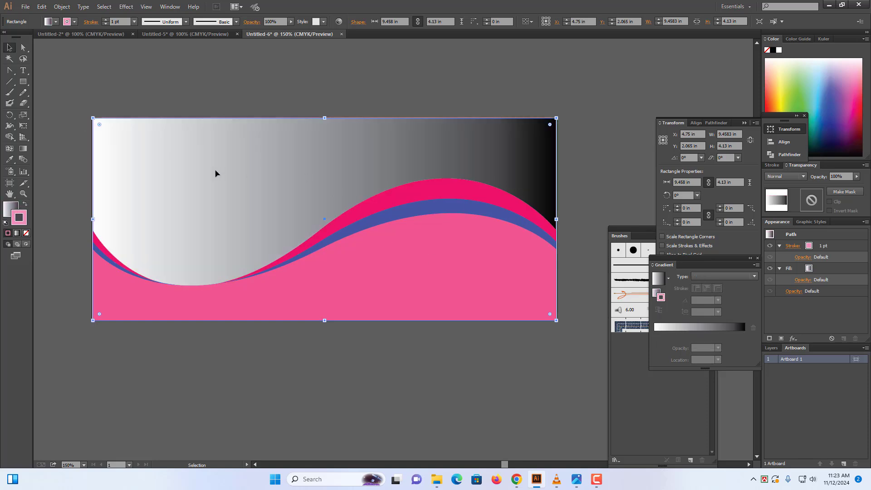
pyautogui.click(677, 333)
pyautogui.click(26, 233)
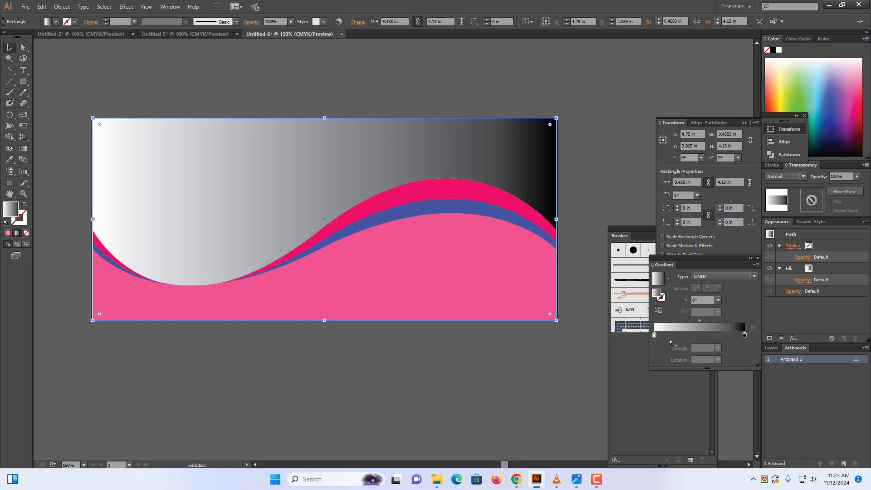
# Set the gradient stops to green on the left, yellow near 48%, and blue on the right
pyautogui.moveTo(656, 338); pyautogui.dragTo(699, 340)
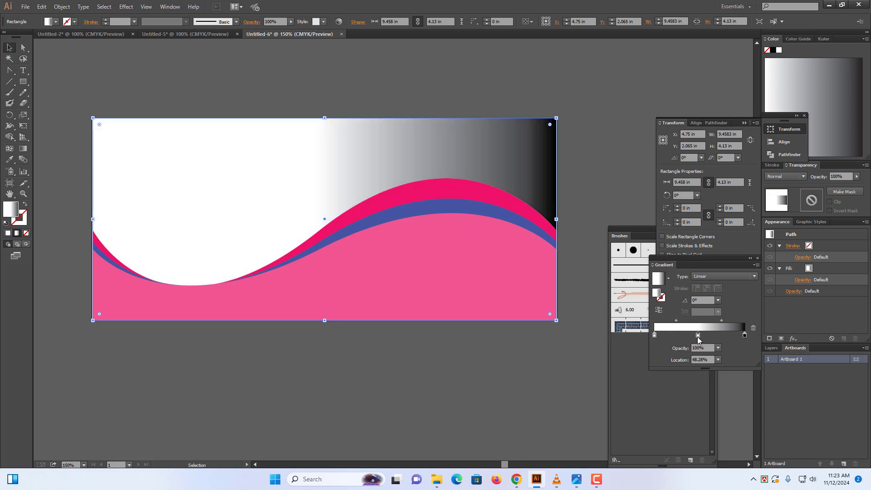
pyautogui.doubleClick(698, 336)
pyautogui.click(659, 363)
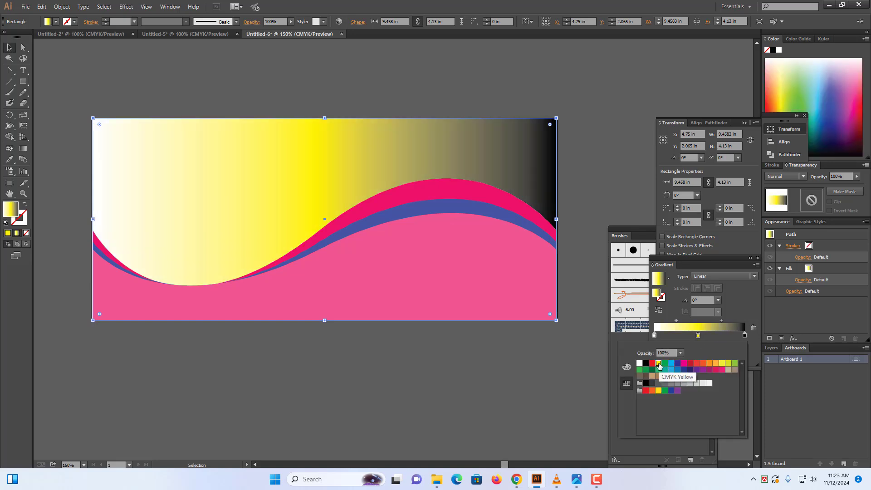
pyautogui.doubleClick(745, 337)
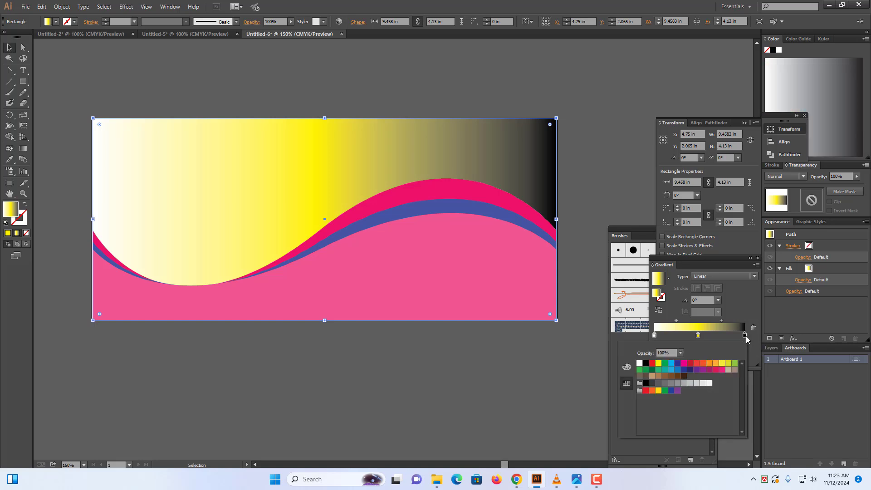
pyautogui.click(684, 364)
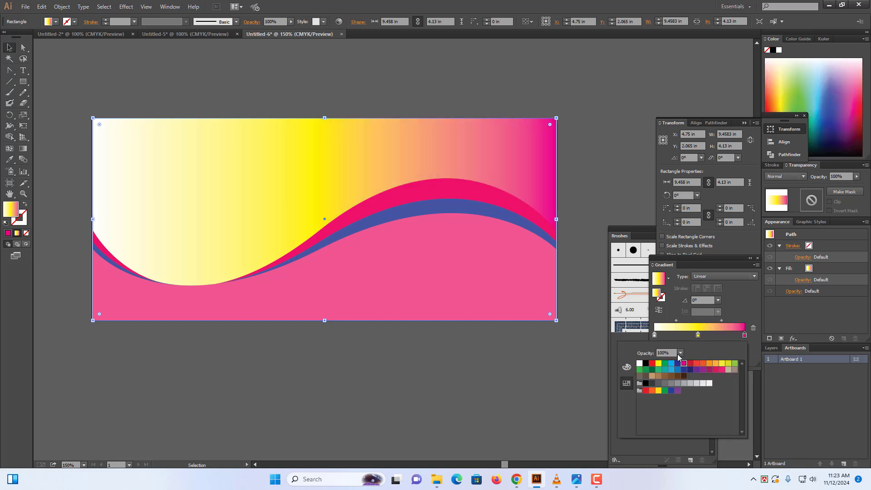
pyautogui.doubleClick(655, 336)
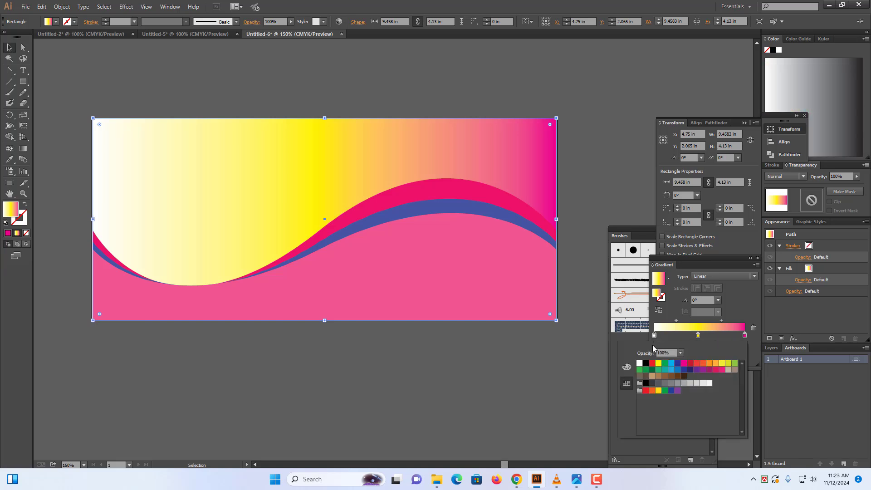
pyautogui.click(646, 369)
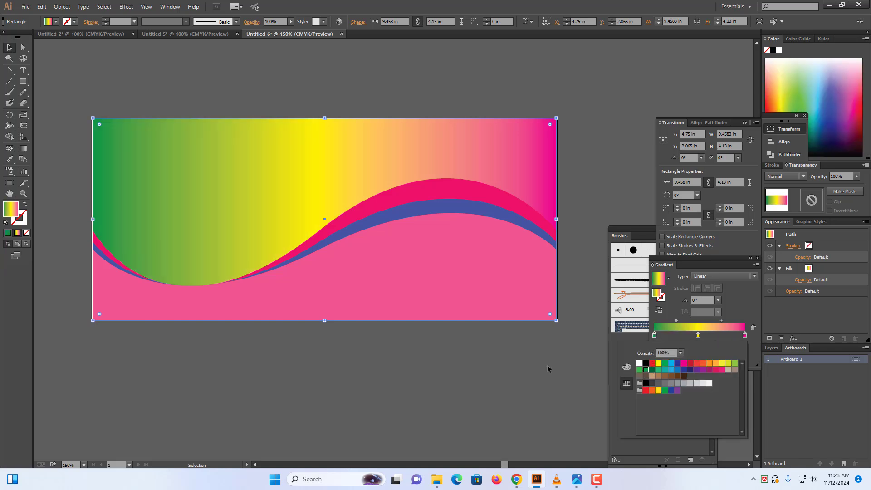
pyautogui.click(62, 85)
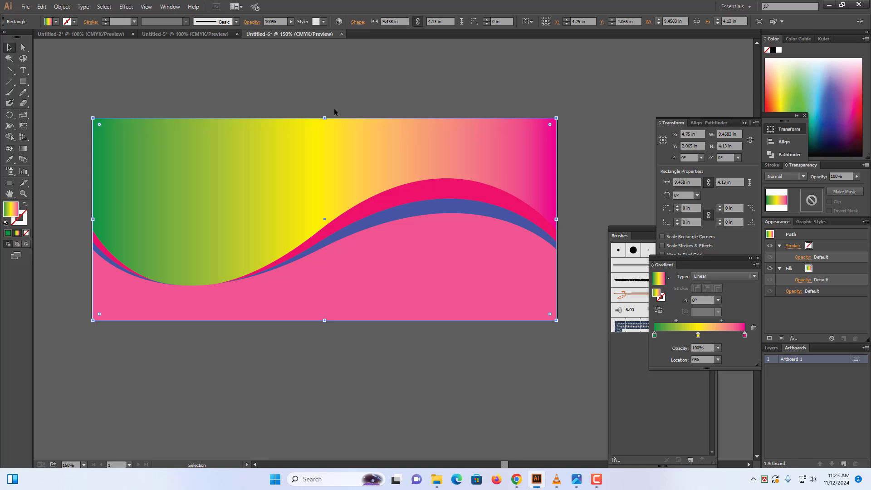
pyautogui.doubleClick(744, 336)
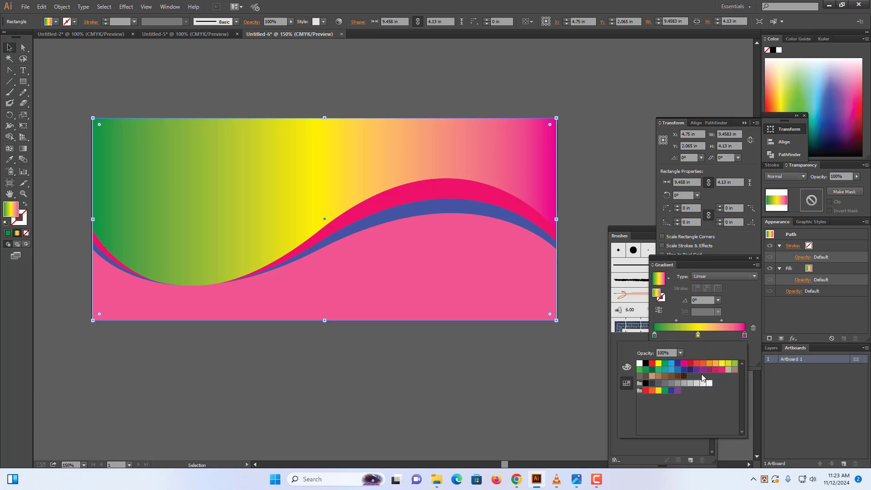
pyautogui.click(673, 371)
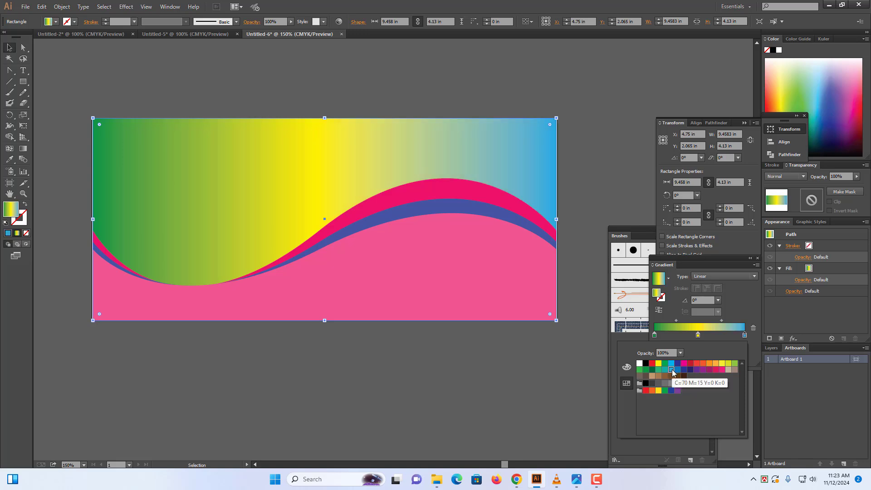
pyautogui.click(405, 385)
# Clear the wave selection and use Object > Unlock All so the background and wave paths are selected together
pyautogui.click(404, 387)
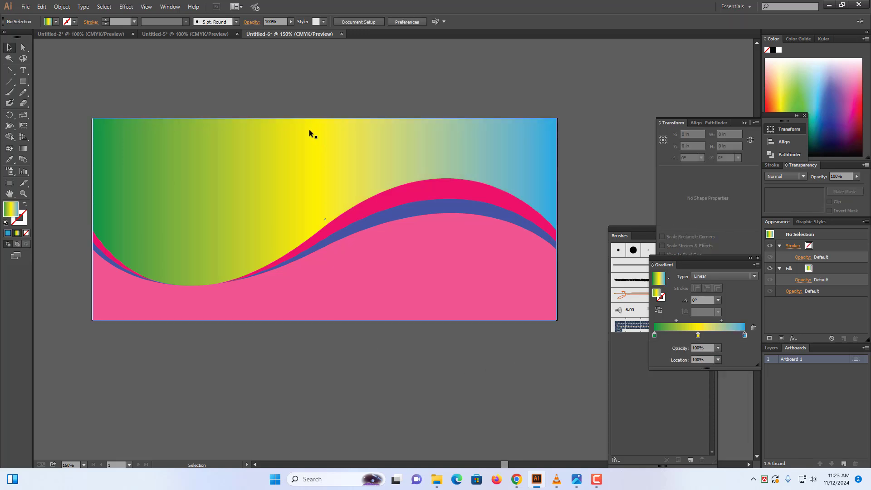
pyautogui.click(277, 151)
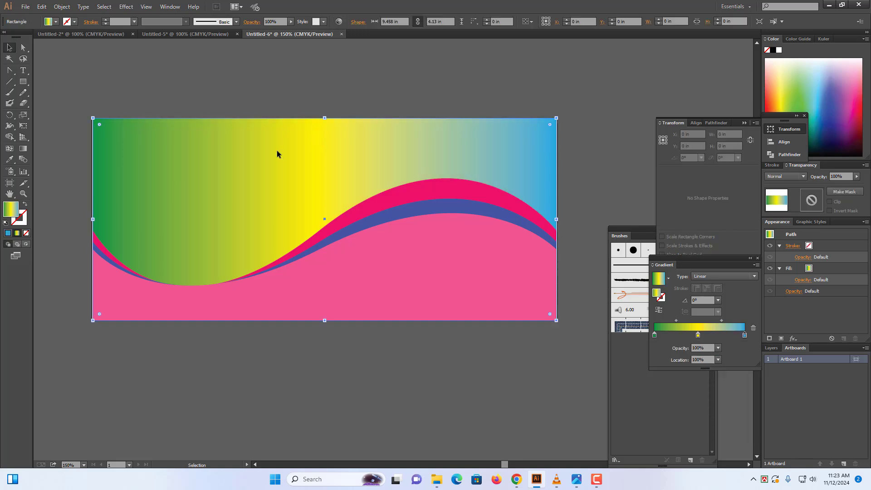
pyautogui.click(461, 381)
pyautogui.moveTo(350, 90); pyautogui.dragTo(458, 399)
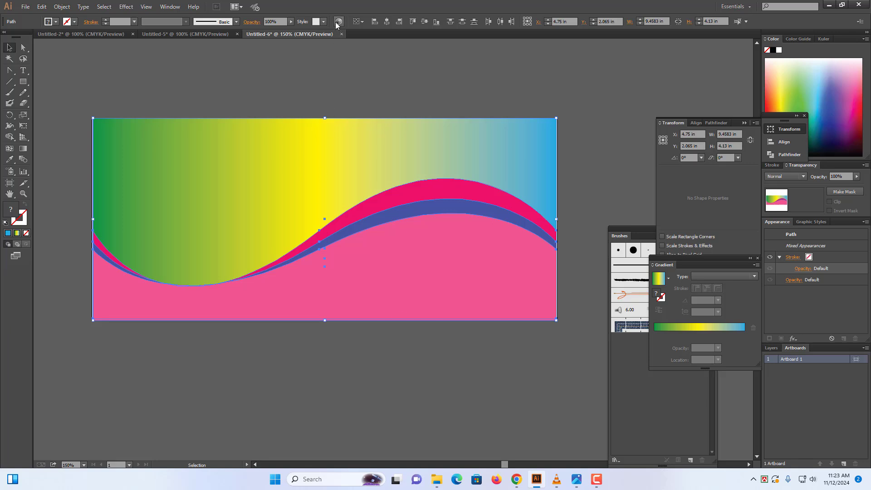
pyautogui.hotkey('ctrl', 'shift', 'a')
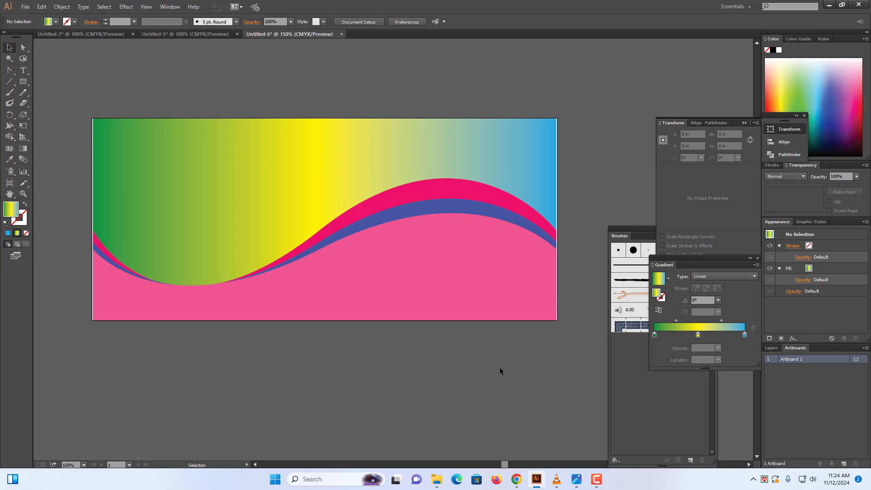
pyautogui.click(62, 6)
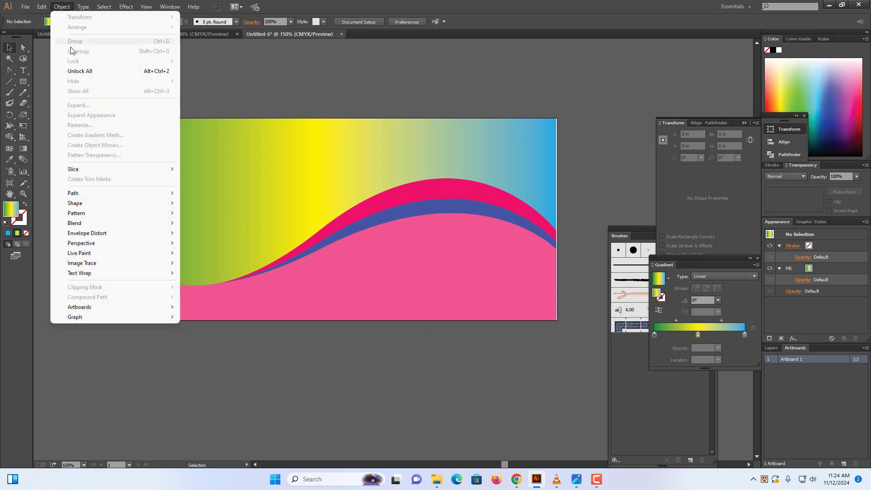
pyautogui.click(74, 72)
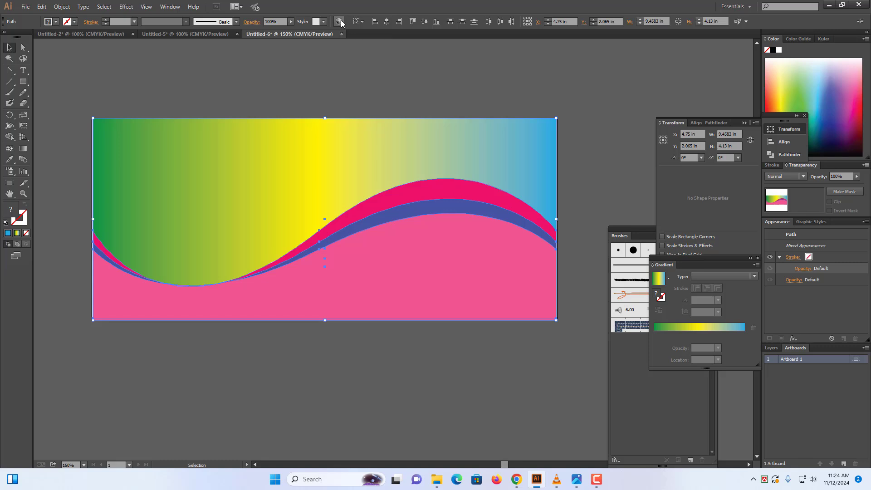
# In Recolor Artwork's colour wheel, shift the yellow toward gold and the gradient's right end to blue-grey
pyautogui.click(339, 22)
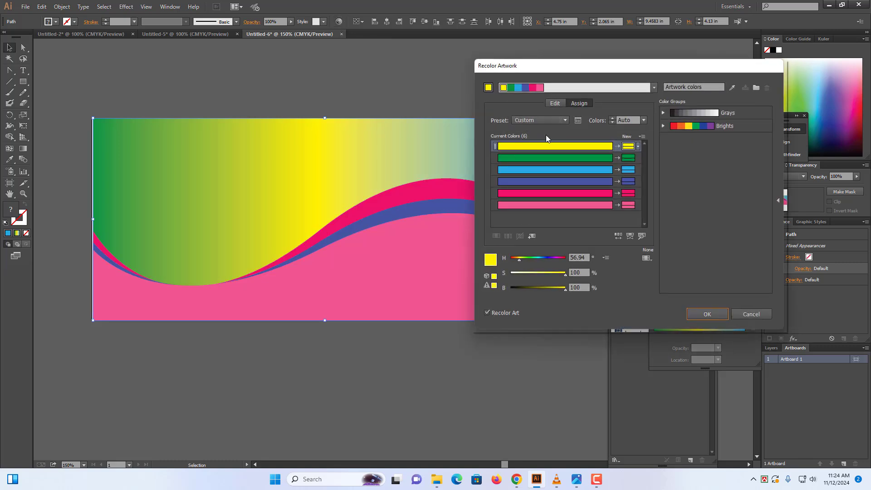
pyautogui.click(554, 103)
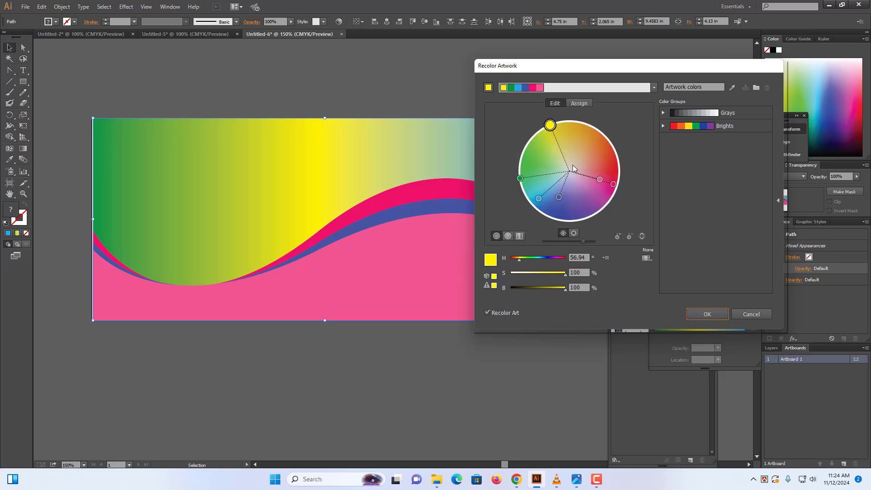
pyautogui.moveTo(550, 124); pyautogui.dragTo(569, 136)
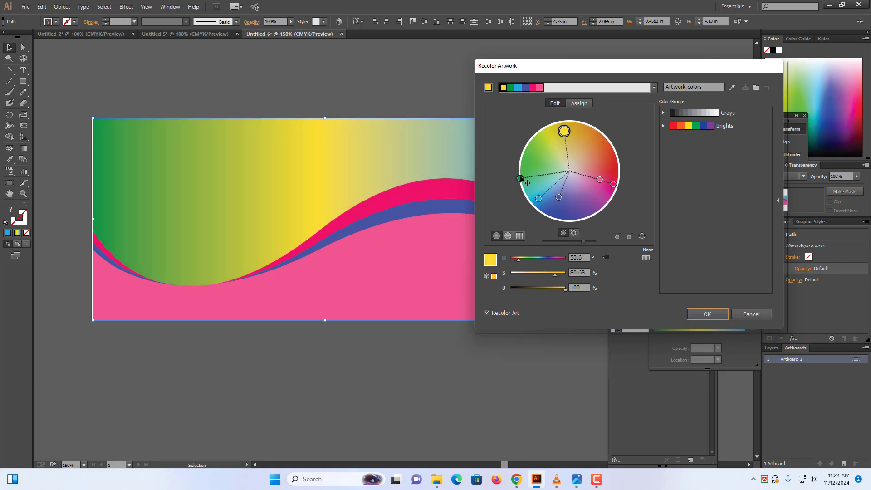
pyautogui.moveTo(526, 182); pyautogui.dragTo(585, 220)
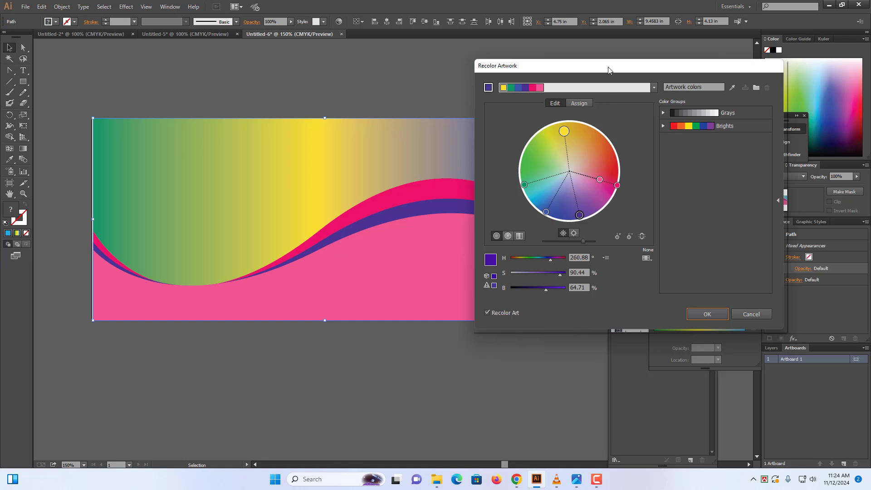
# Nudge the purple, green and magenta hues so the bottom wave previews orange, then view colour bars
pyautogui.moveTo(612, 69); pyautogui.dragTo(699, 68)
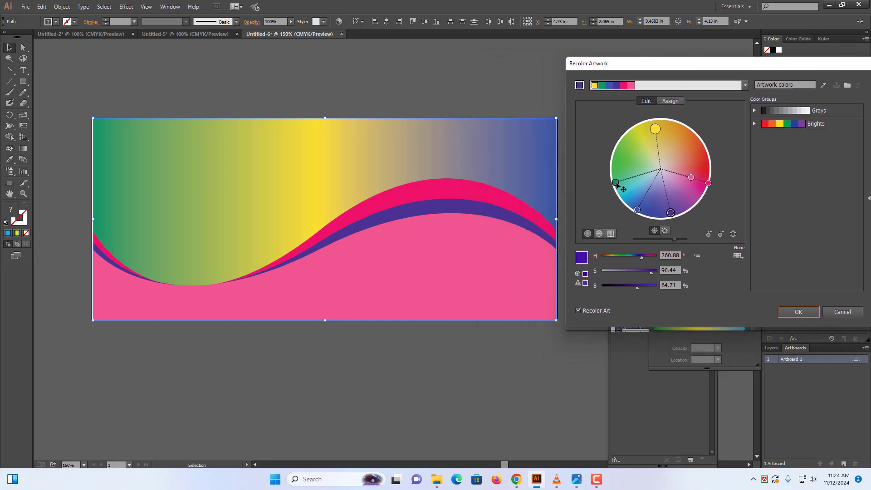
pyautogui.moveTo(615, 182)
pyautogui.mouseDown()
pyautogui.moveTo(620, 193)
pyautogui.moveTo(612, 177)
pyautogui.mouseUp()
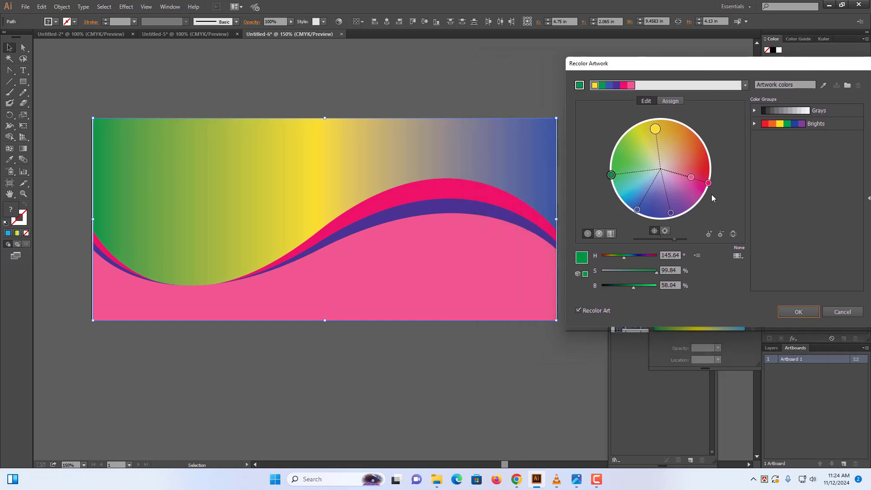
pyautogui.moveTo(708, 183); pyautogui.dragTo(695, 142)
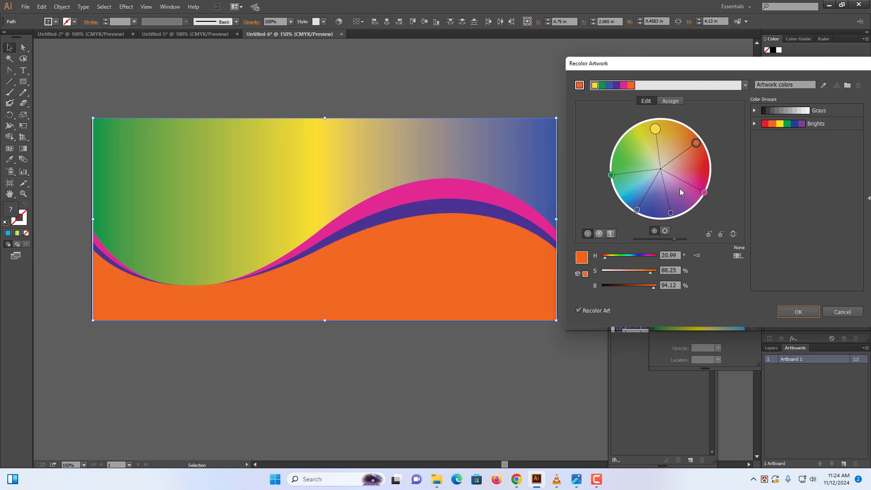
pyautogui.click(610, 233)
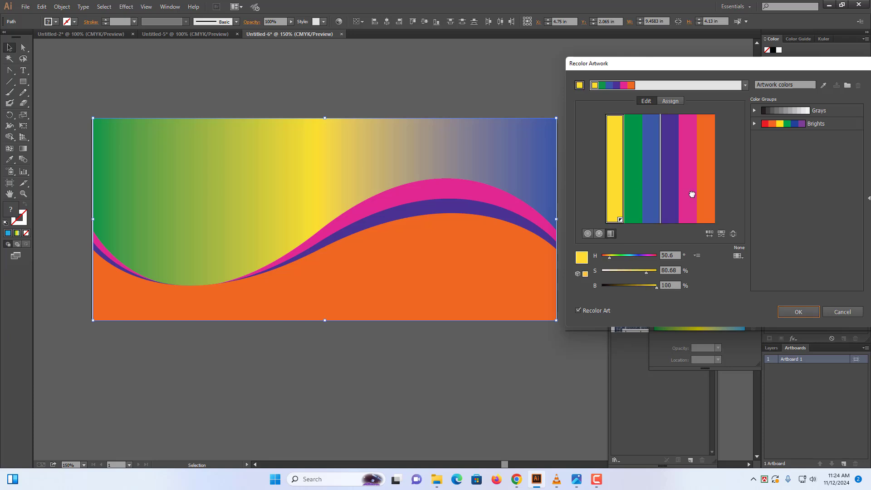
# Reorder the colour bars, moving yellow beside orange and swapping green with blue and purple with pink
pyautogui.moveTo(692, 194); pyautogui.dragTo(703, 198)
pyautogui.click(705, 198)
pyautogui.click(689, 200)
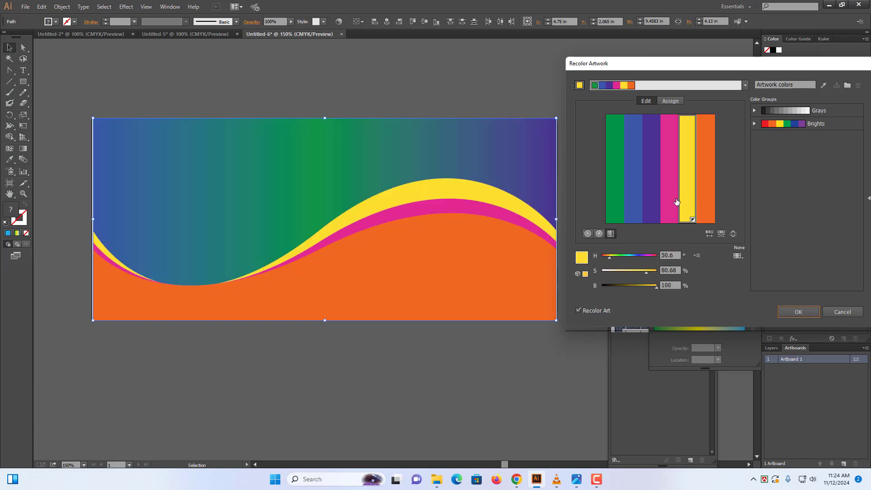
pyautogui.click(670, 203)
pyautogui.click(651, 205)
pyautogui.click(632, 204)
pyautogui.click(610, 208)
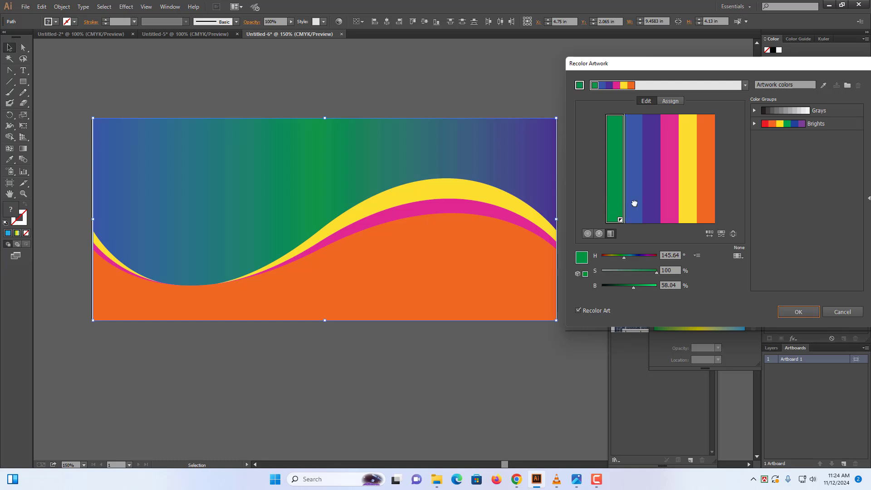
pyautogui.moveTo(634, 204); pyautogui.dragTo(635, 200)
pyautogui.click(664, 208)
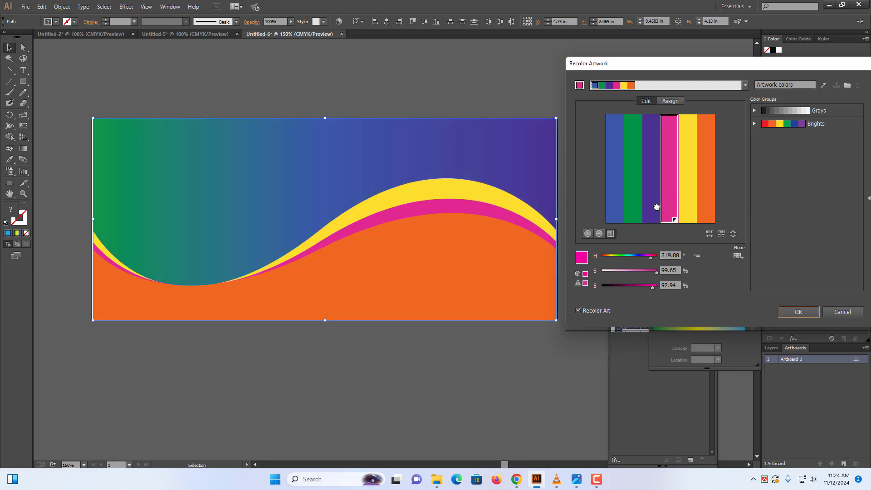
pyautogui.click(656, 208)
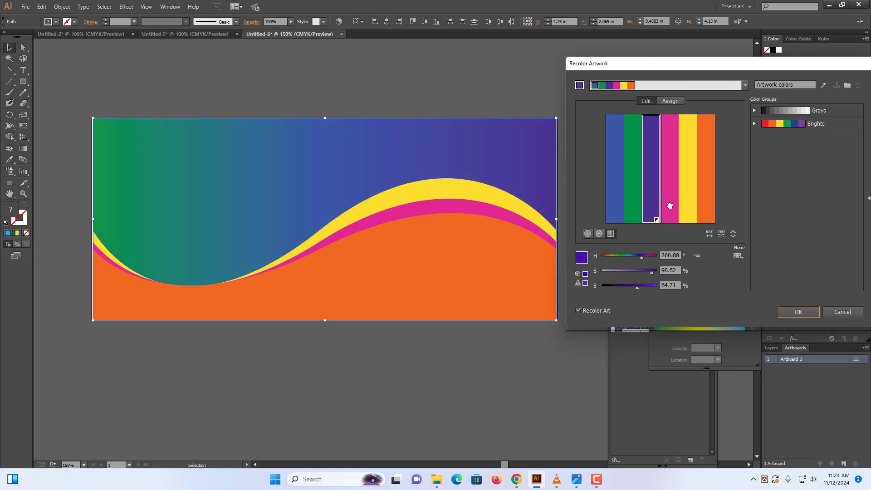
pyautogui.moveTo(670, 205); pyautogui.dragTo(670, 206)
pyautogui.click(681, 205)
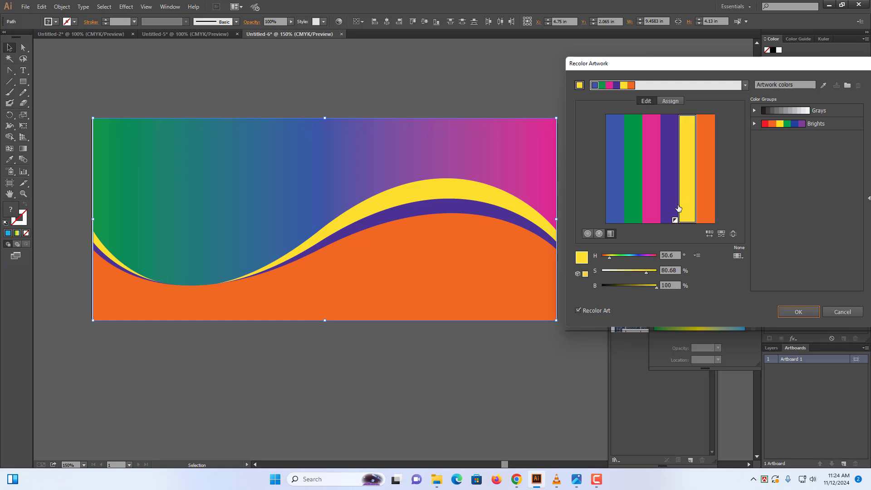
# On the smooth colour wheel, link the harmony colours, rotate them together, and apply the recolouring
pyautogui.click(599, 234)
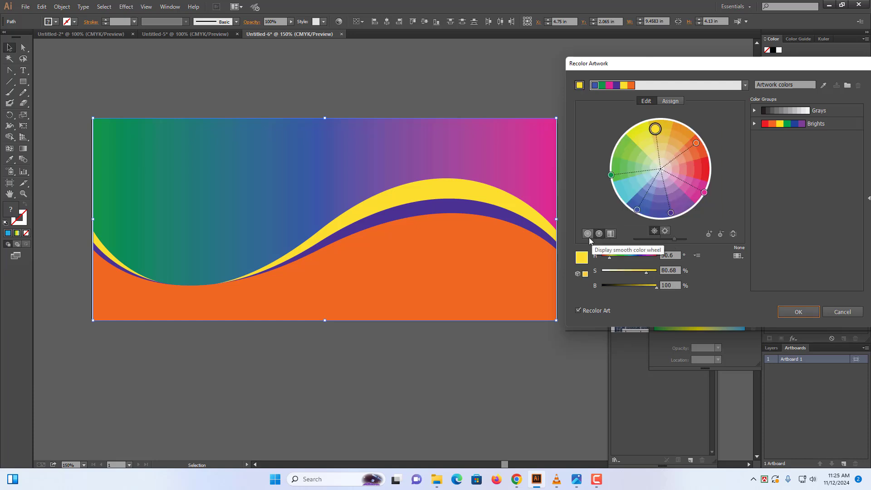
pyautogui.click(587, 234)
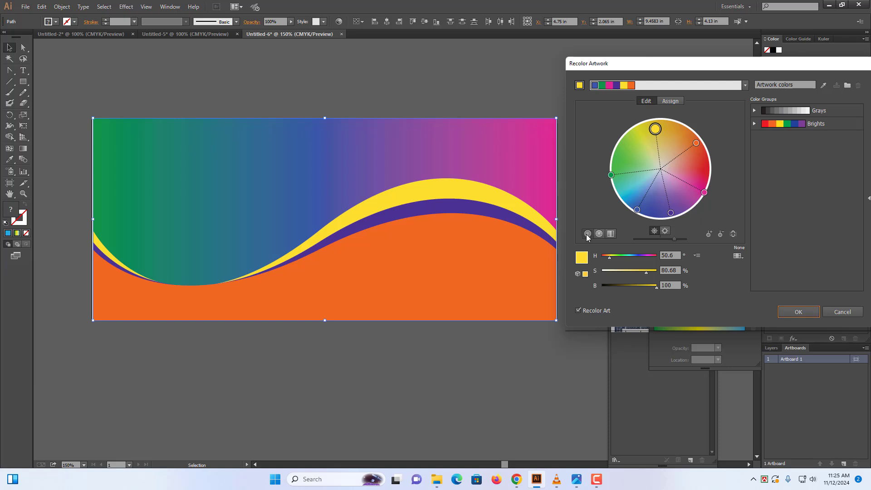
pyautogui.click(733, 234)
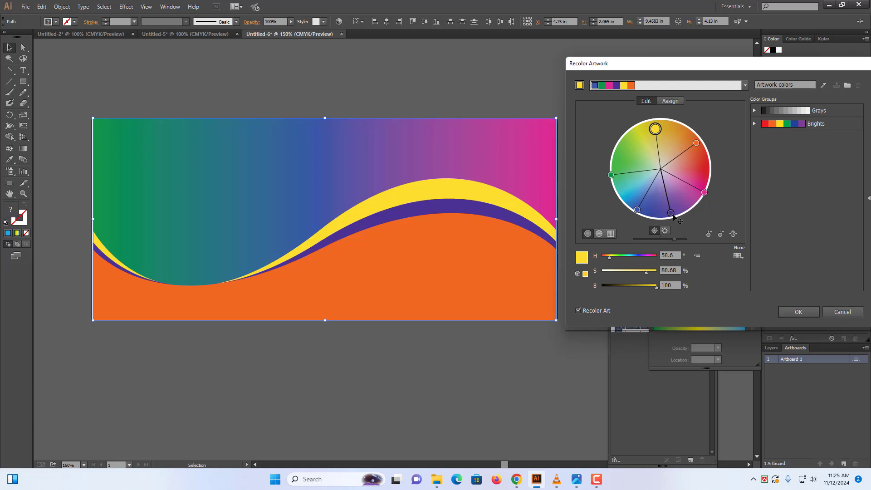
pyautogui.moveTo(671, 214)
pyautogui.mouseDown()
pyautogui.moveTo(646, 214)
pyautogui.moveTo(622, 197)
pyautogui.moveTo(663, 218)
pyautogui.moveTo(678, 213)
pyautogui.mouseUp()
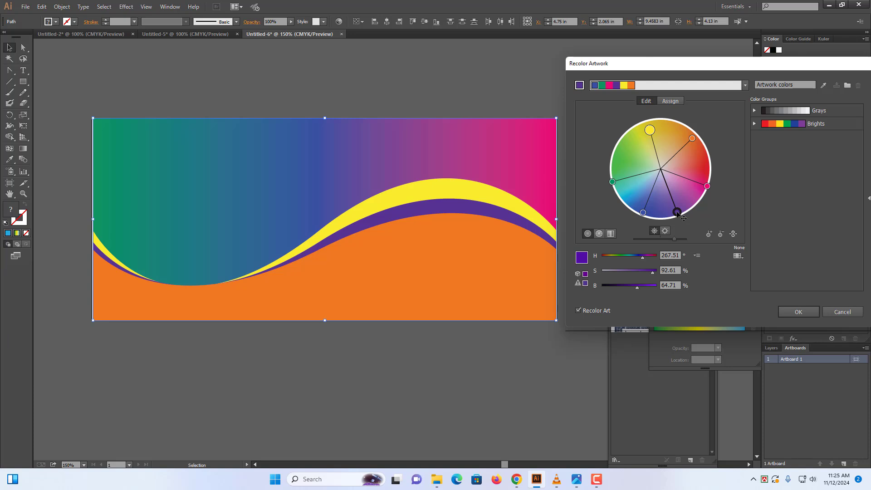
pyautogui.click(799, 311)
# Open Final-2.png and cut the lighthouse logo image from it
pyautogui.click(611, 156)
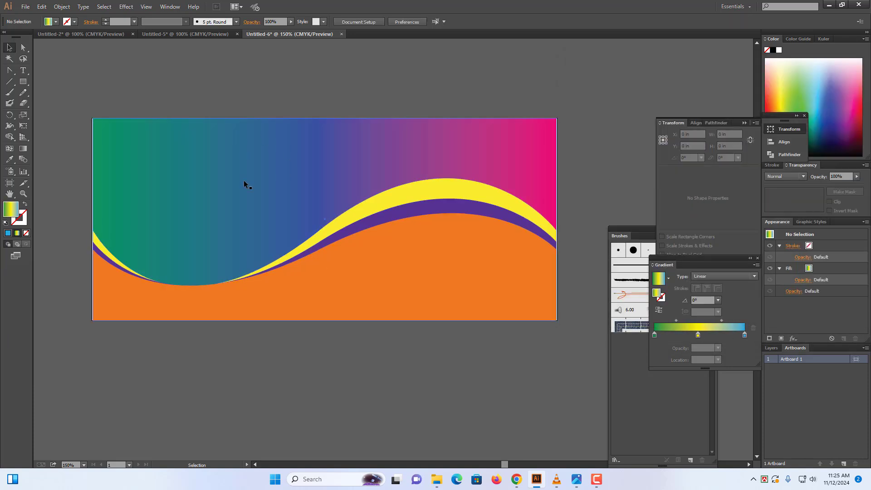
pyautogui.click(25, 7)
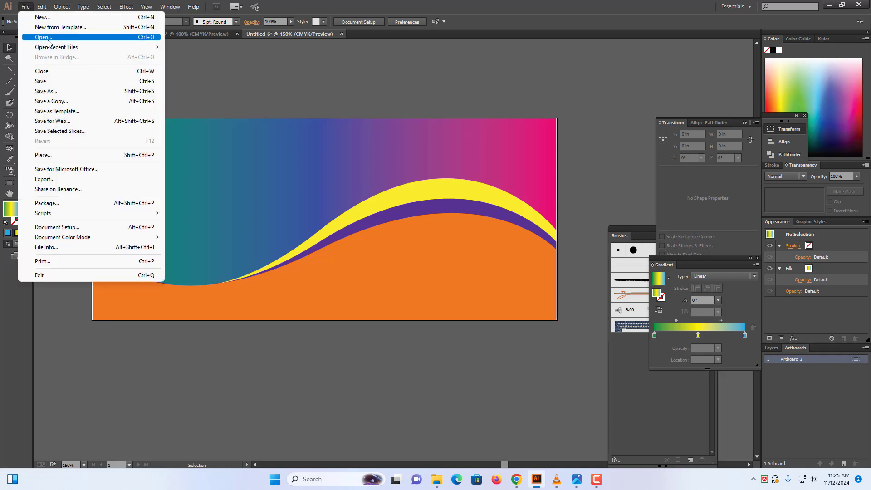
pyautogui.click(46, 38)
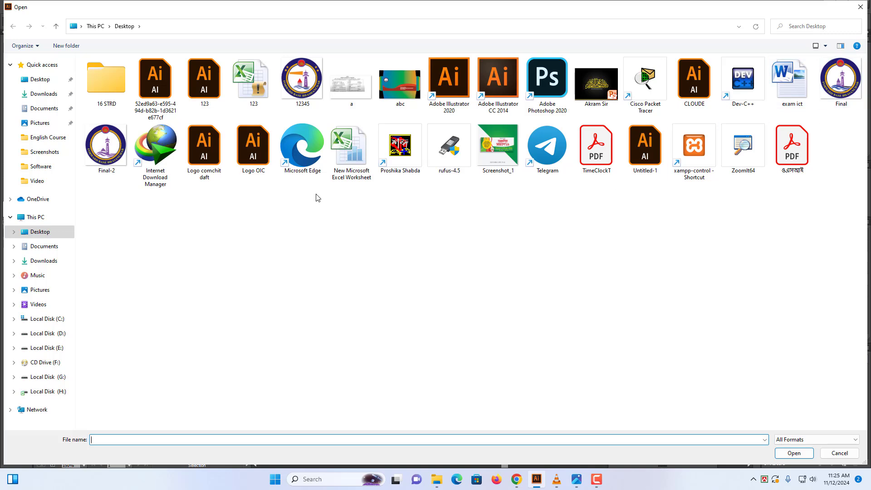
pyautogui.doubleClick(103, 155)
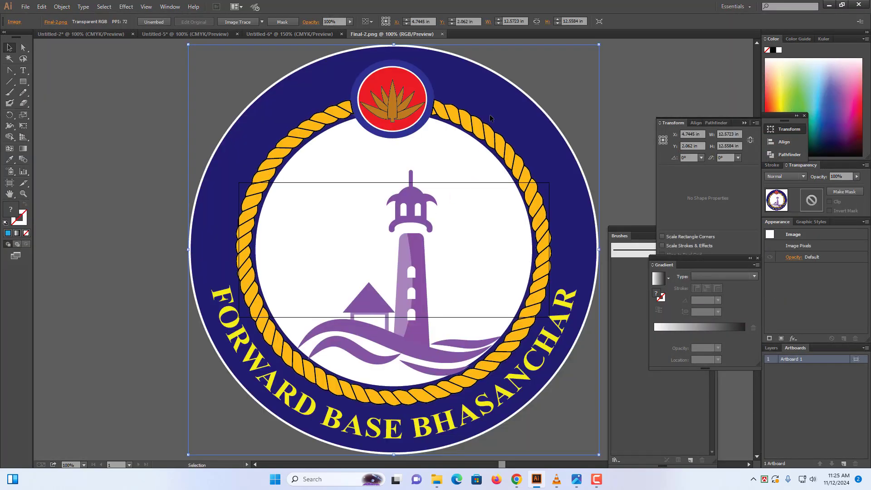
pyautogui.press('a')
pyautogui.press('Delete')
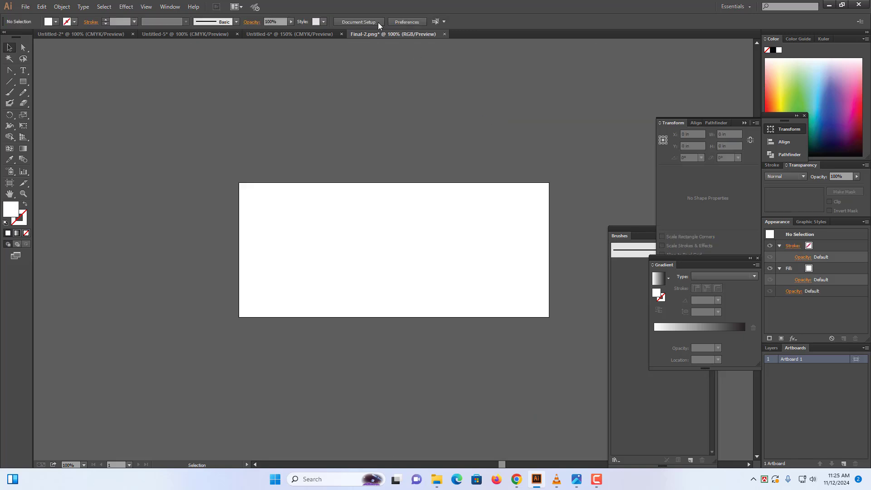
# Paste the logo into the banner document and shrink it to about 0.93 in in the top-left corner
pyautogui.click(303, 34)
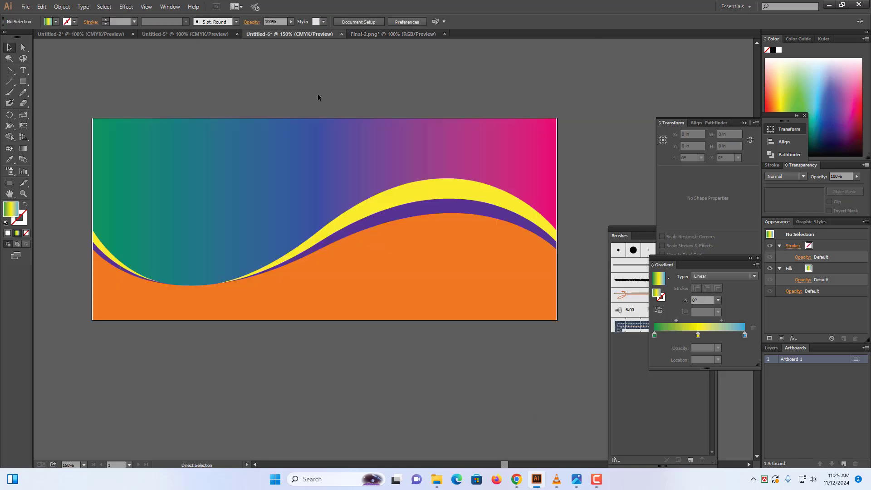
pyautogui.hotkey('ctrl', 'v')
pyautogui.hotkey('ctrl', '-')
pyautogui.hotkey('ctrl', '-')
pyautogui.hotkey('ctrl', '-')
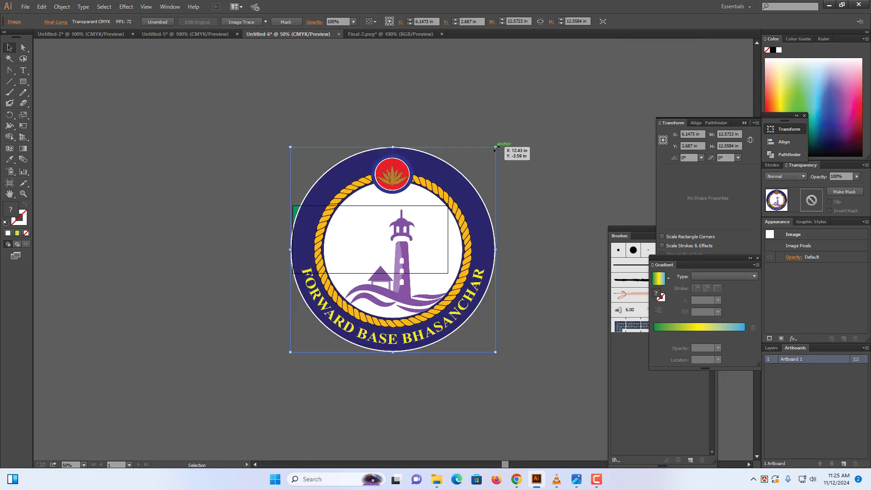
pyautogui.moveTo(495, 148); pyautogui.dragTo(315, 227)
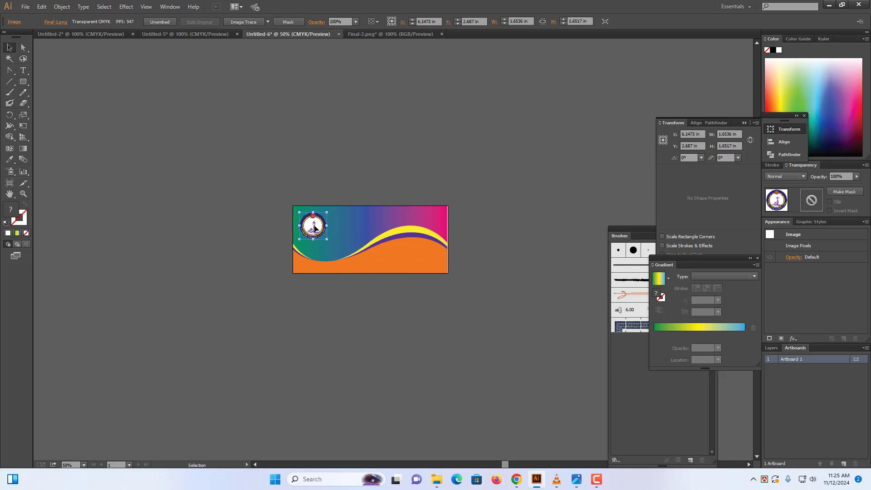
pyautogui.hotkey('ctrl', '=')
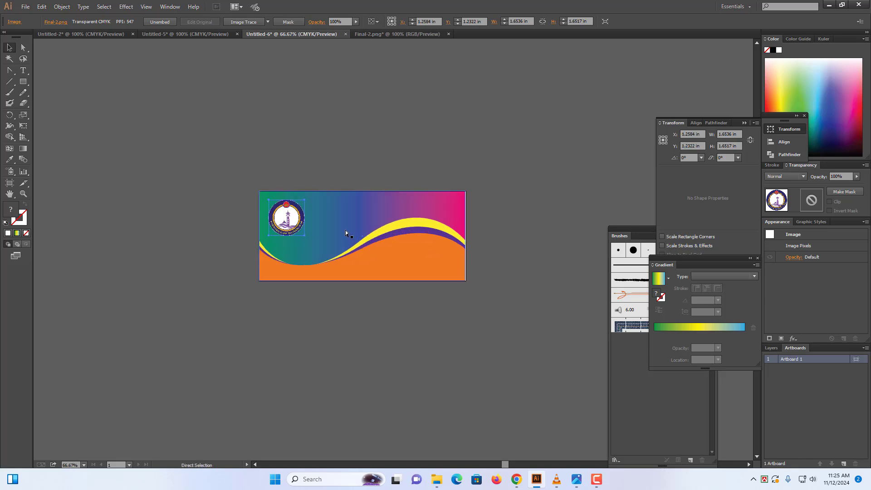
pyautogui.hotkey('ctrl', '=')
pyautogui.hotkey('ctrl', '=')
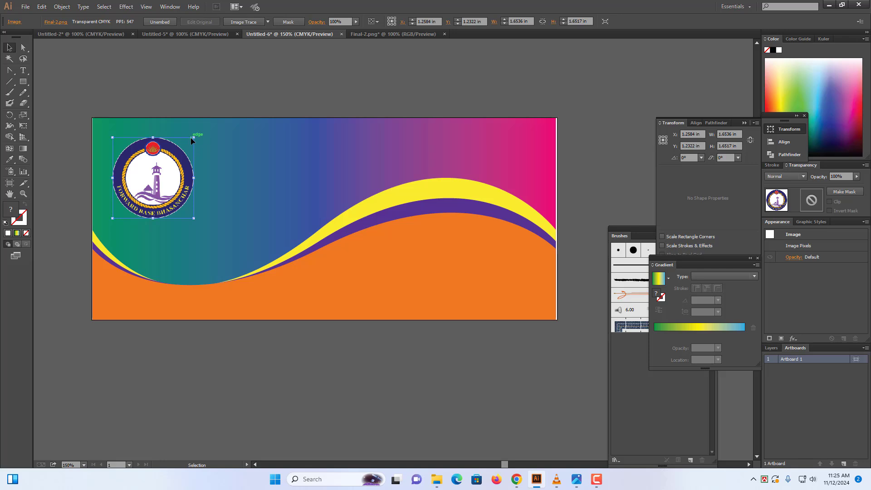
pyautogui.moveTo(194, 138); pyautogui.dragTo(137, 162)
pyautogui.click(283, 88)
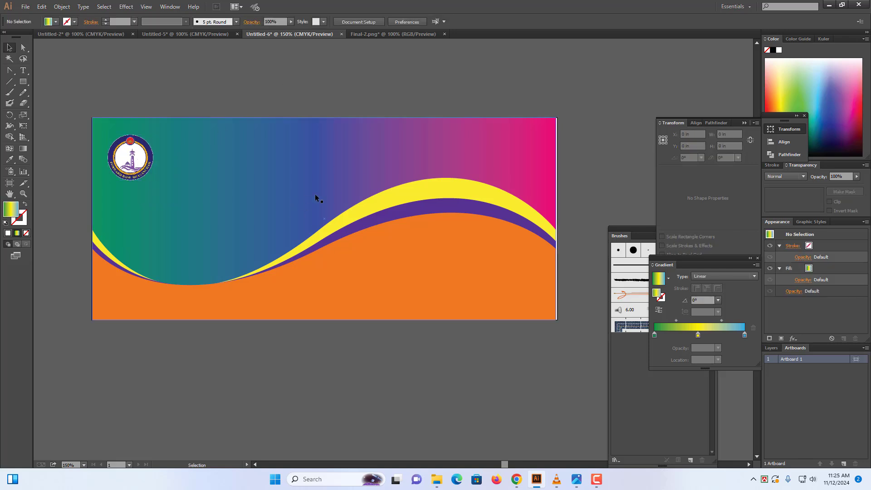
# With the Type tool, type the sender's name and address lines in a new text block below the banner
pyautogui.moveTo(440, 286); pyautogui.dragTo(433, 265)
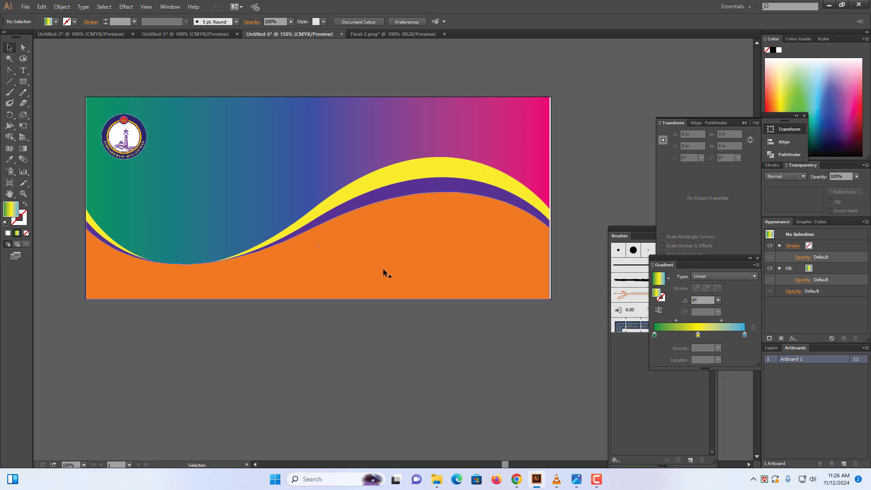
pyautogui.click(23, 71)
pyautogui.click(296, 356)
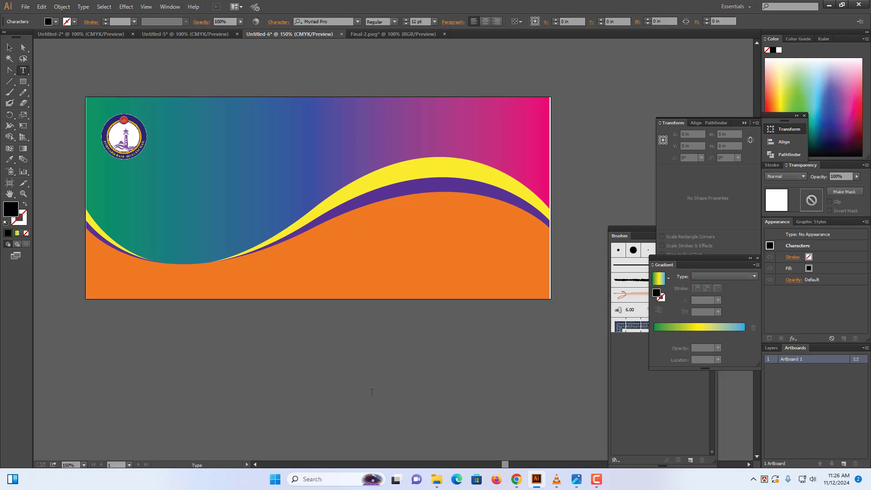
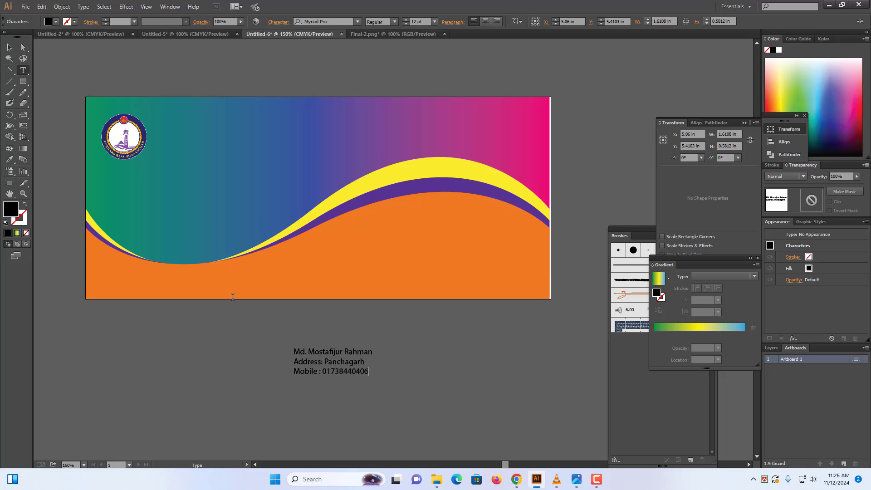
# Set the contact text's fill colour to white
pyautogui.click(9, 47)
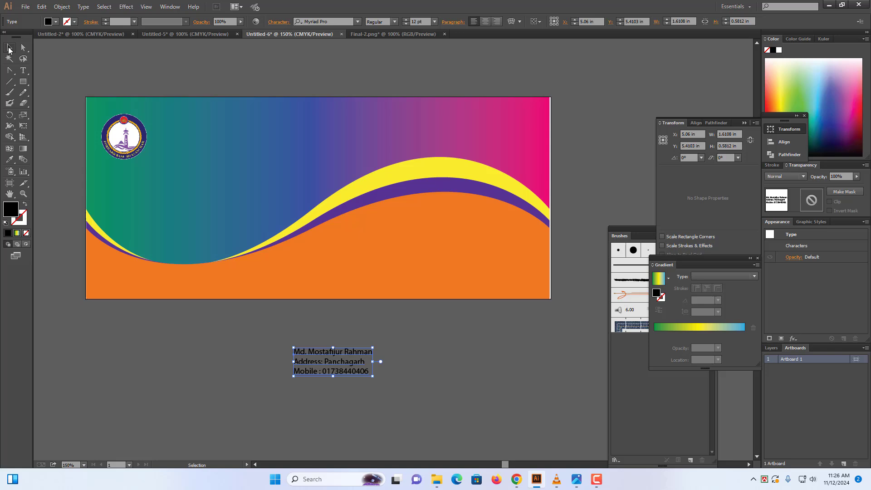
pyautogui.doubleClick(12, 212)
pyautogui.moveTo(352, 221); pyautogui.dragTo(316, 177)
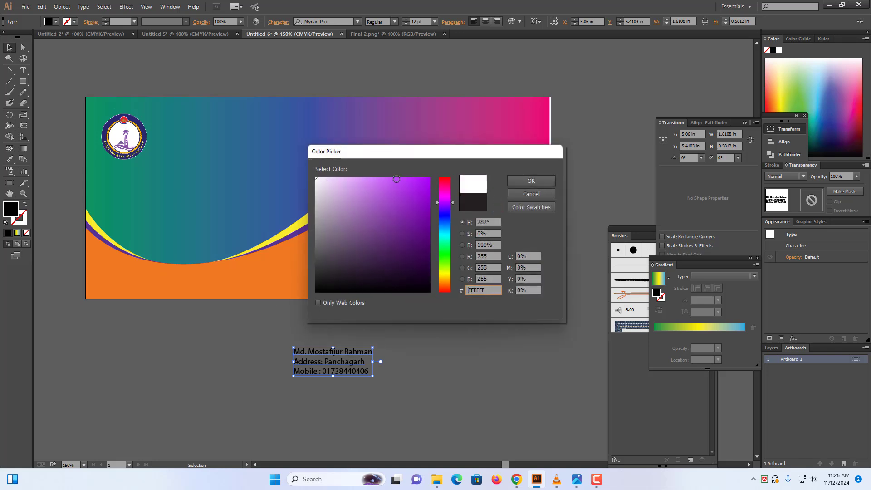
pyautogui.click(515, 177)
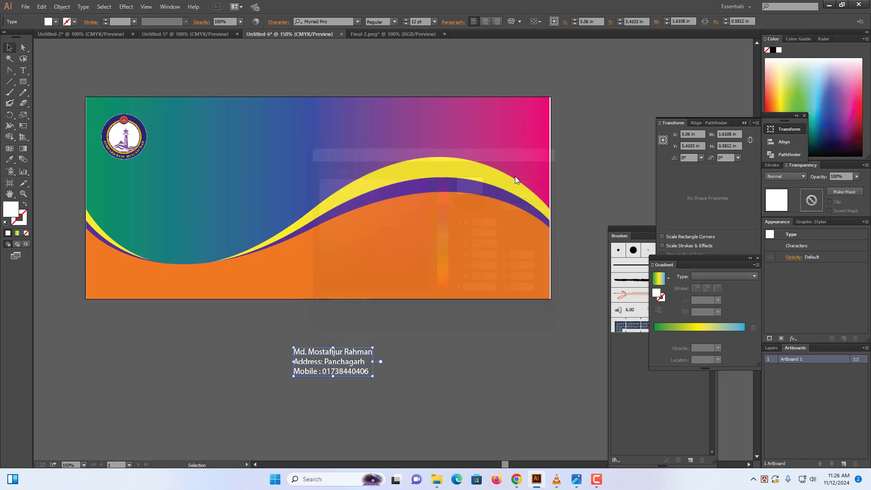
# Change the contact text to Script MT Bold, move it onto the orange wave, and enlarge it to about 20 pt
pyautogui.click(318, 20)
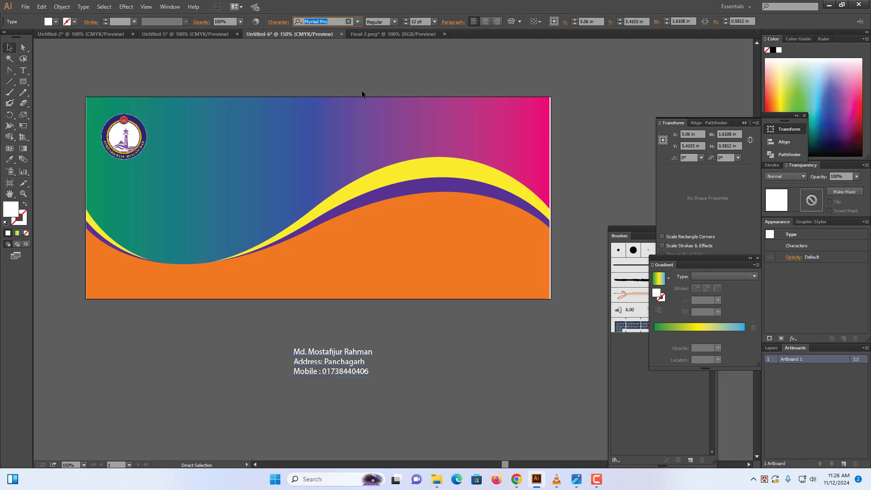
pyautogui.hotkey('ctrl', 't')
pyautogui.moveTo(79, 116); pyautogui.dragTo(448, 334)
pyautogui.click(456, 362)
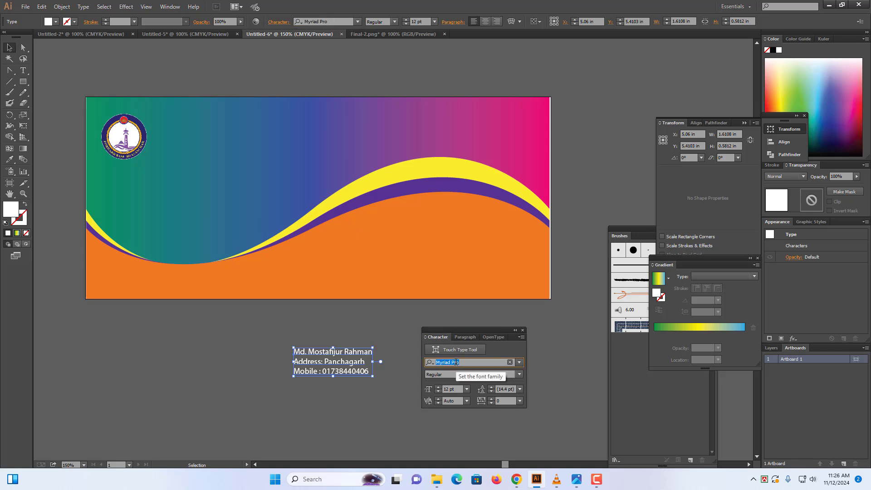
pyautogui.press('Down')
pyautogui.press('Down')
pyautogui.press('Down')
pyautogui.press('Down')
pyautogui.press('Down')
pyautogui.press('Down')
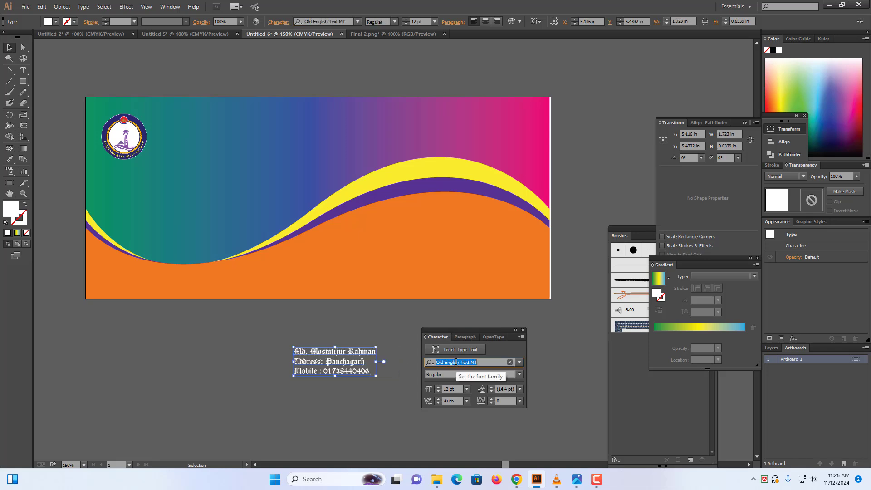
pyautogui.press('Down')
pyautogui.press('Down')
pyautogui.press('Down')
pyautogui.press('Down')
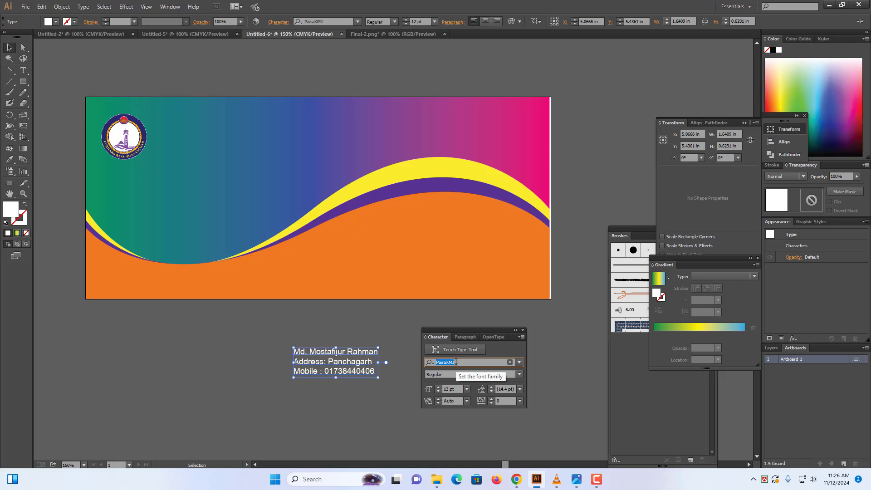
pyautogui.press('Down')
pyautogui.press('Down')
pyautogui.press('Down')
pyautogui.press('Down')
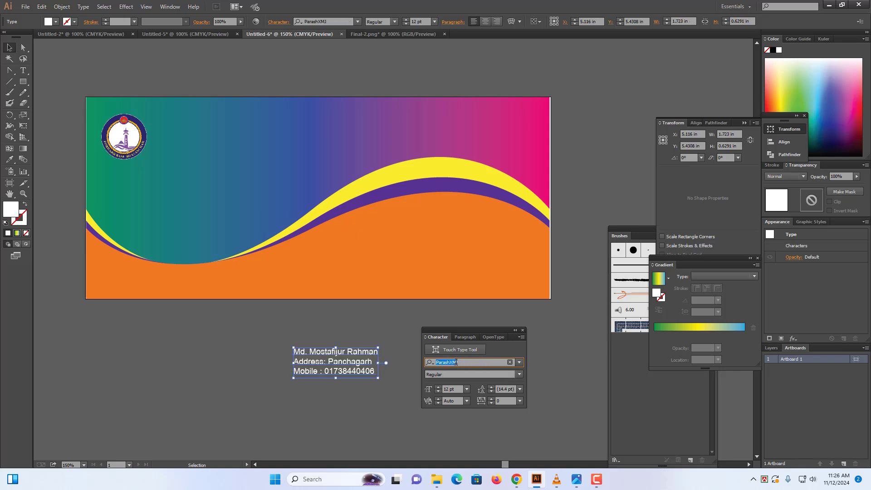
pyautogui.press('Down')
pyautogui.press('Down')
pyautogui.press('Down')
pyautogui.press('Down')
pyautogui.press('Down')
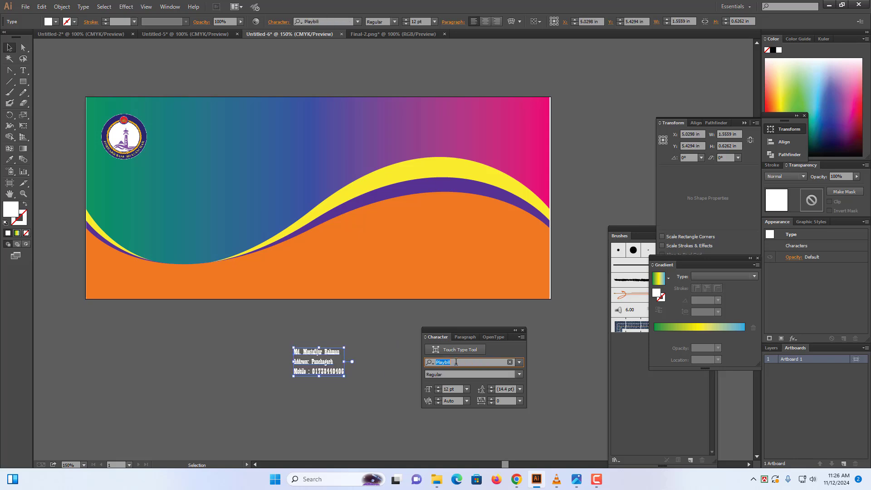
pyautogui.press('Down')
pyautogui.press('Down')
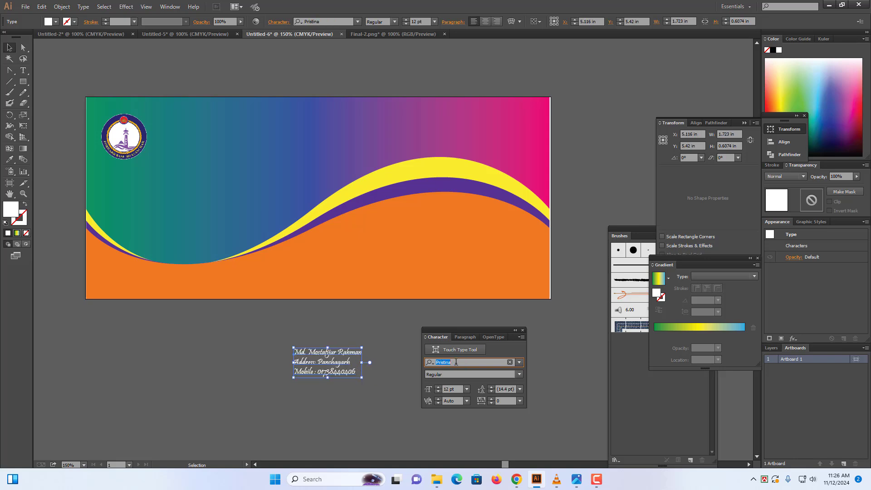
pyautogui.press('Down')
pyautogui.press('Down')
pyautogui.press('Down')
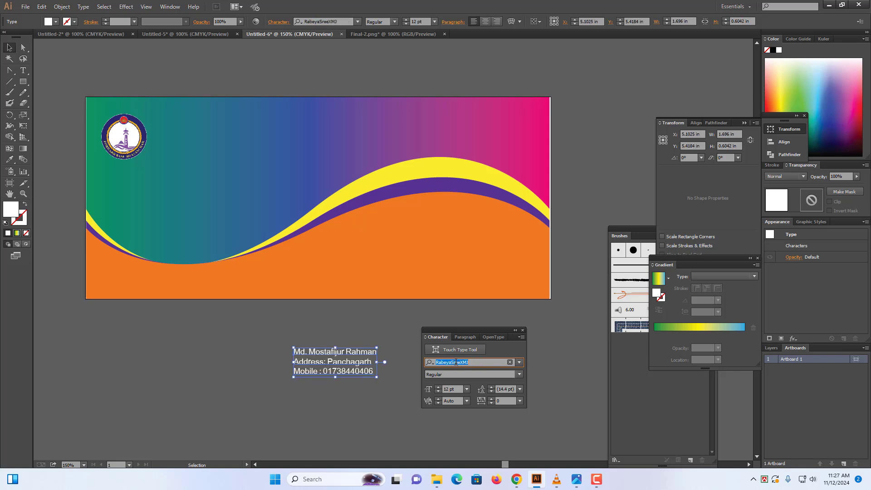
pyautogui.press('Down')
pyautogui.press('Down')
pyautogui.press('Down')
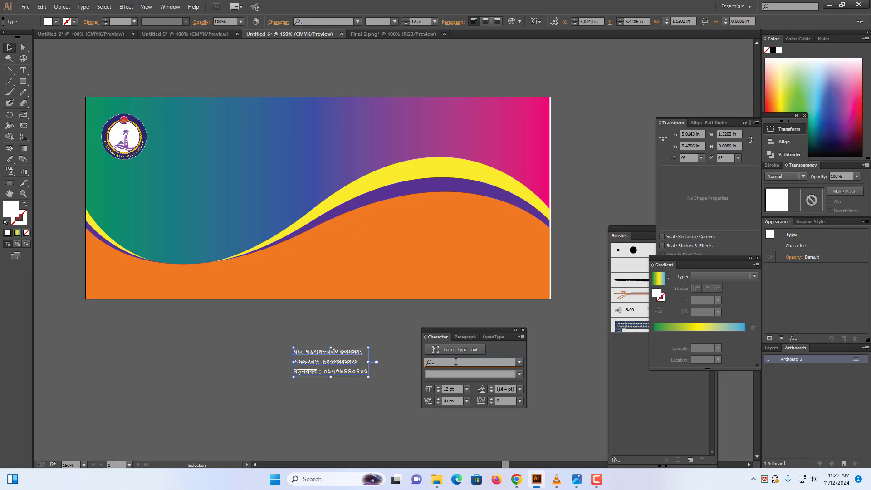
pyautogui.press('Down')
pyautogui.press('Down')
pyautogui.press('Down')
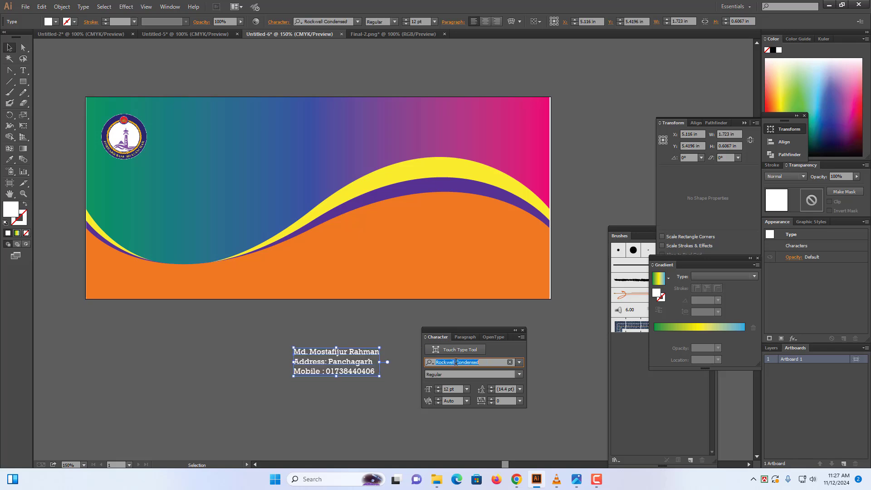
pyautogui.press('Up')
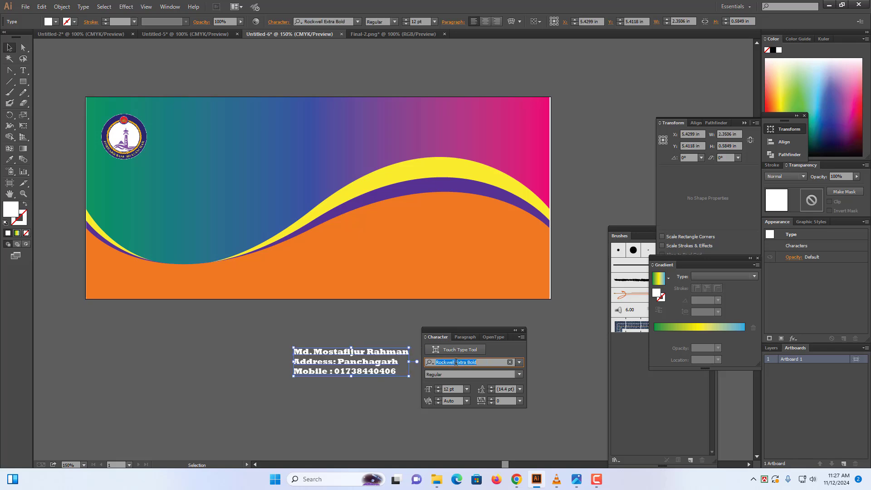
pyautogui.press('Down')
pyautogui.press('Down')
pyautogui.press('Down')
pyautogui.press('Down')
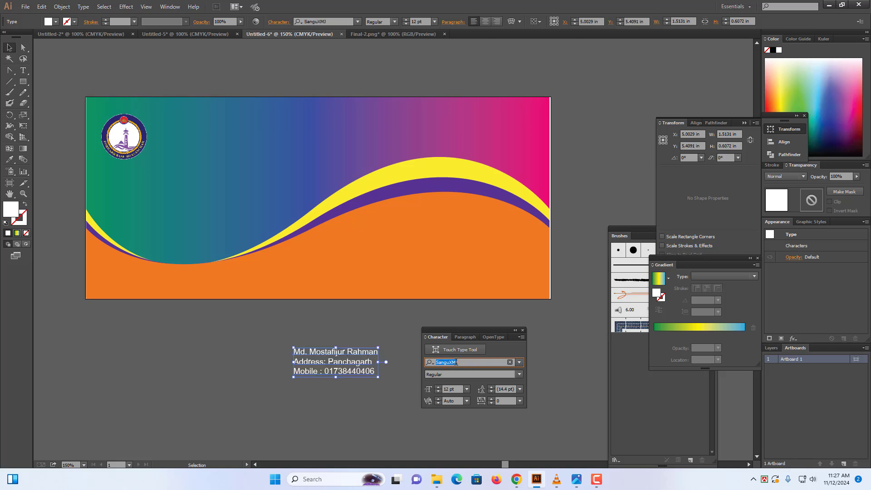
pyautogui.press('BackSpace')
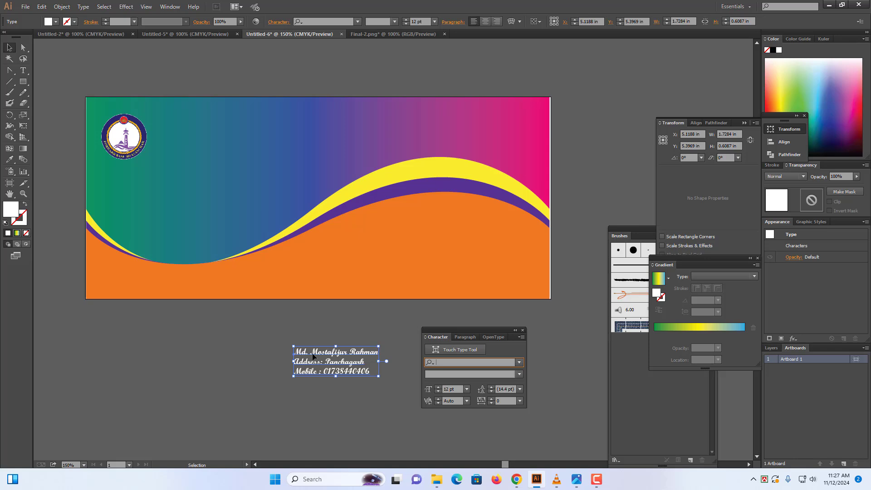
pyautogui.moveTo(314, 355); pyautogui.dragTo(421, 242)
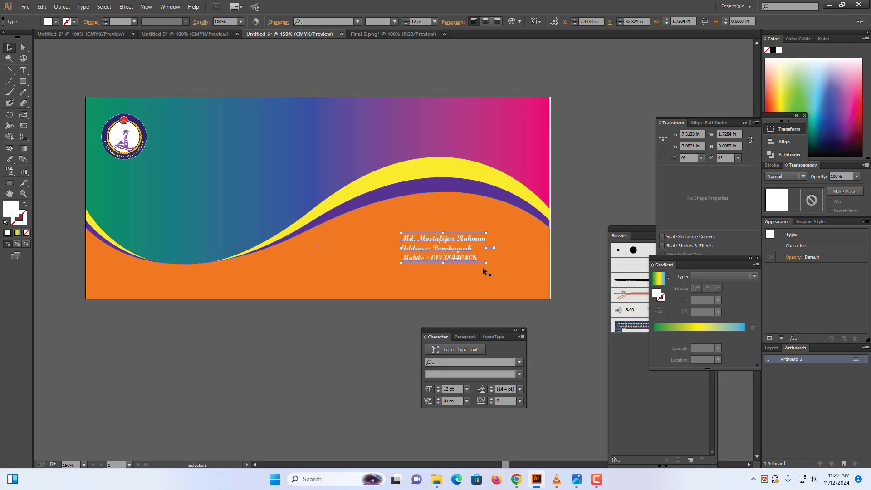
pyautogui.moveTo(486, 262); pyautogui.dragTo(516, 273)
# Nudge the 20.49 pt white script contact text slightly lower on the orange wave and deselect it
pyautogui.click(561, 341)
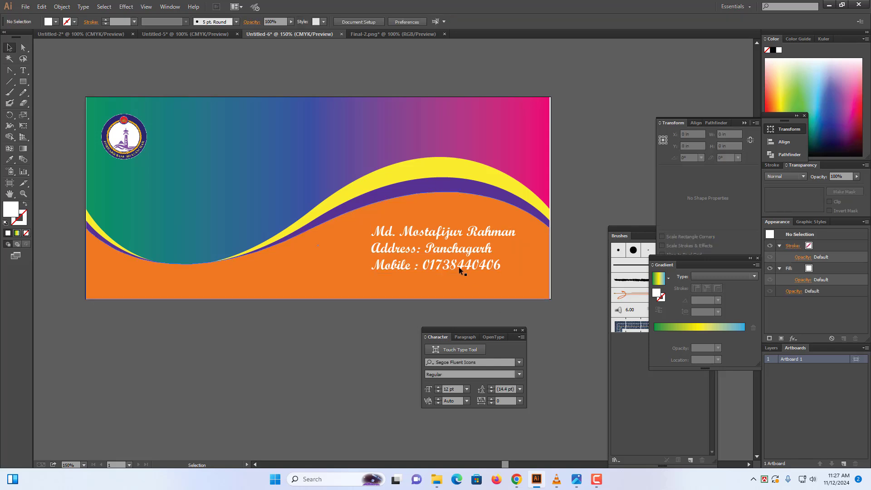
pyautogui.moveTo(444, 236); pyautogui.dragTo(444, 239)
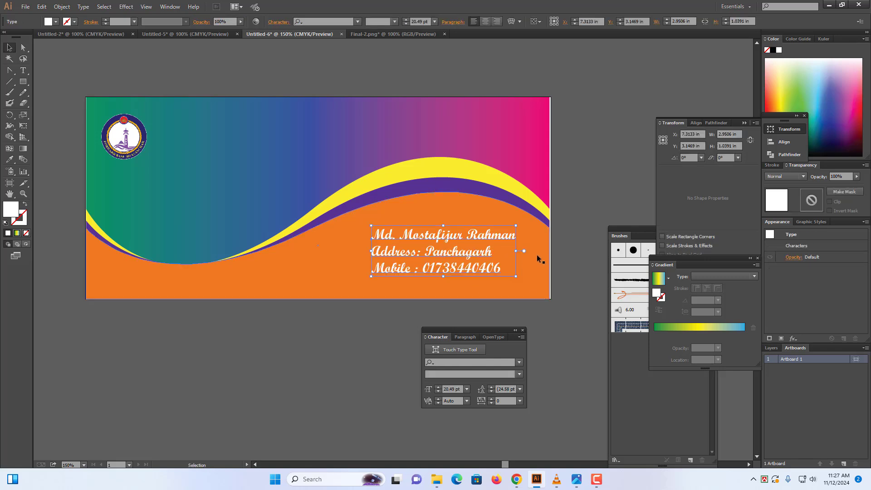
pyautogui.click(578, 269)
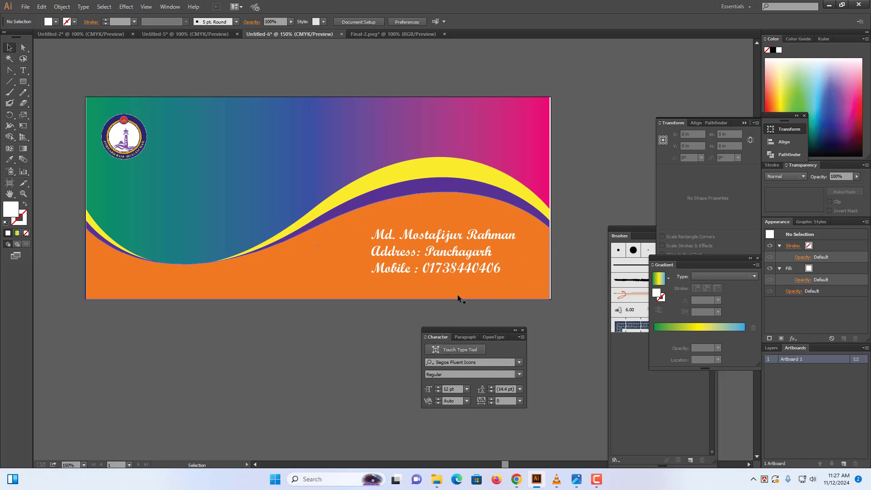
pyautogui.scroll(1, 305, 348)
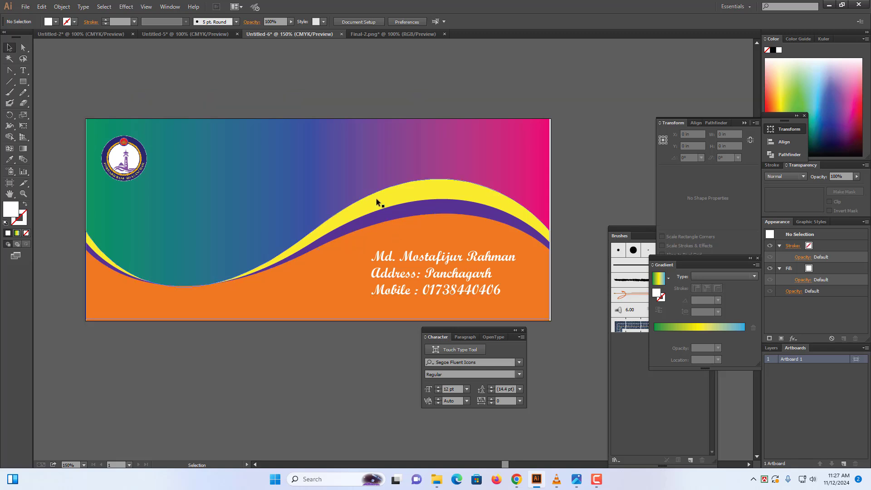
# Alt-drag copies of the gradient background rectangle below, above, left and right of the card, aligning the left one
pyautogui.click(333, 183)
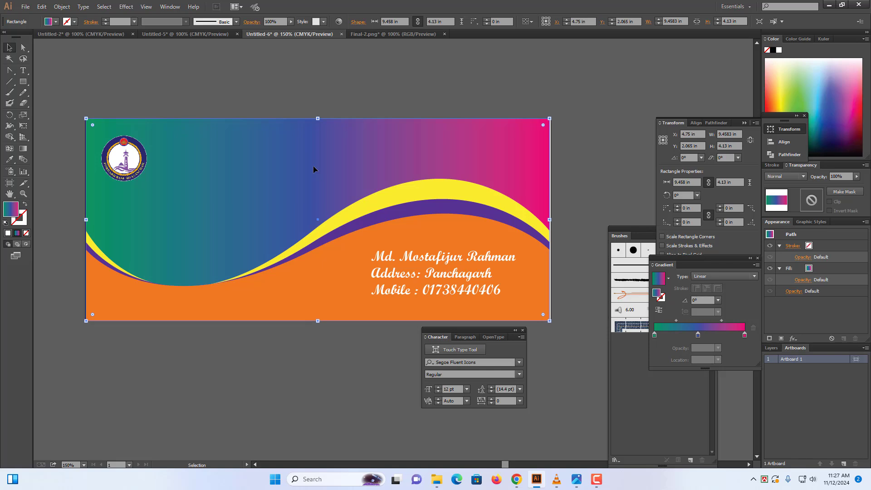
pyautogui.moveTo(297, 179); pyautogui.dragTo(301, 382)
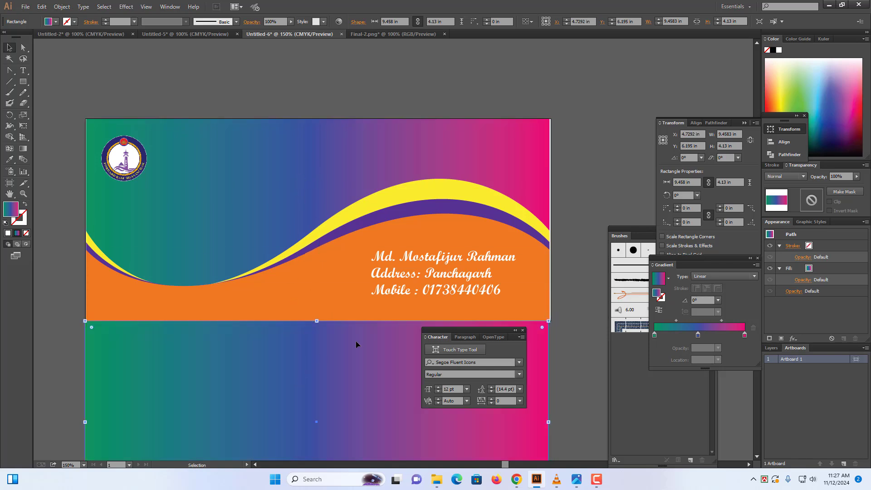
pyautogui.hotkey('ctrl', '-')
pyautogui.hotkey('ctrl', '-')
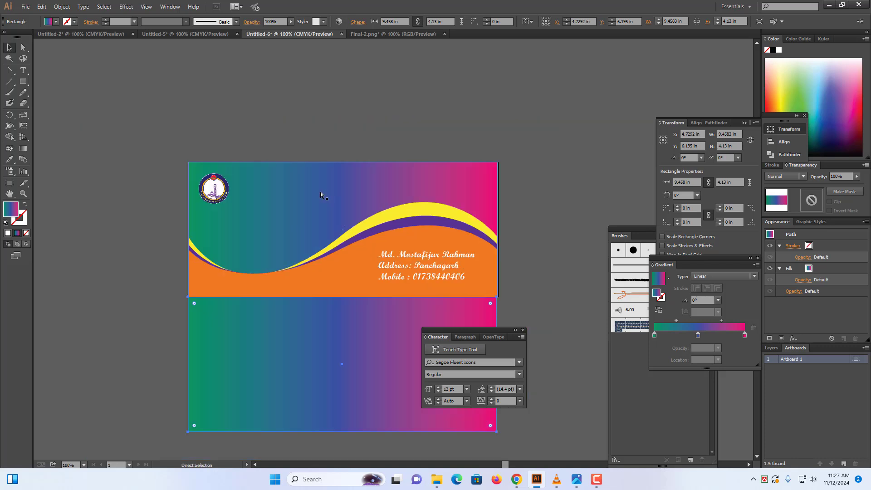
pyautogui.moveTo(317, 225); pyautogui.dragTo(318, 138)
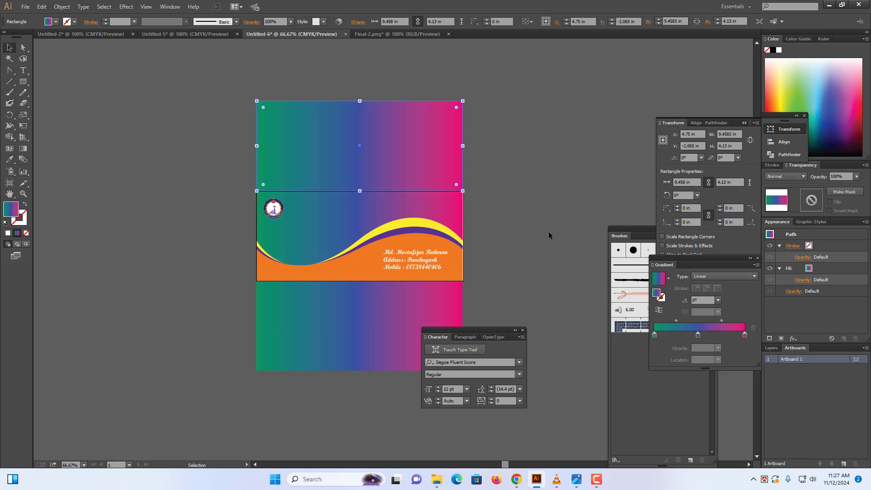
pyautogui.click(303, 241)
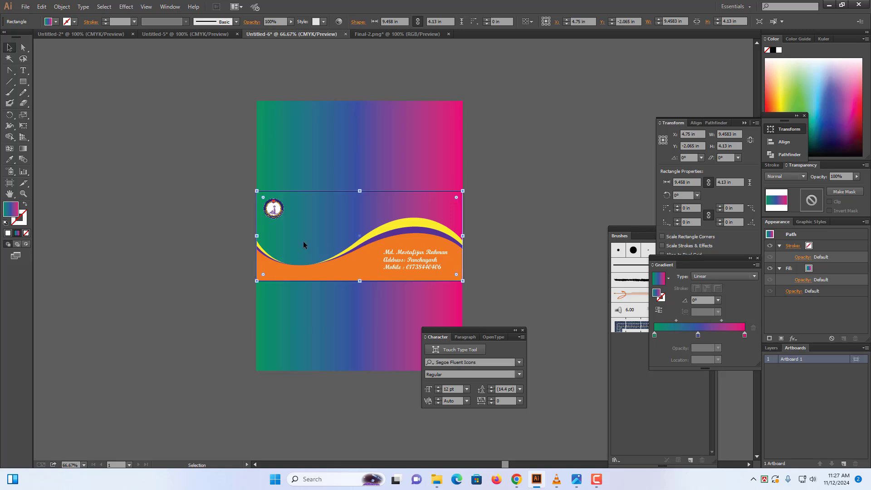
pyautogui.moveTo(322, 235); pyautogui.dragTo(122, 229)
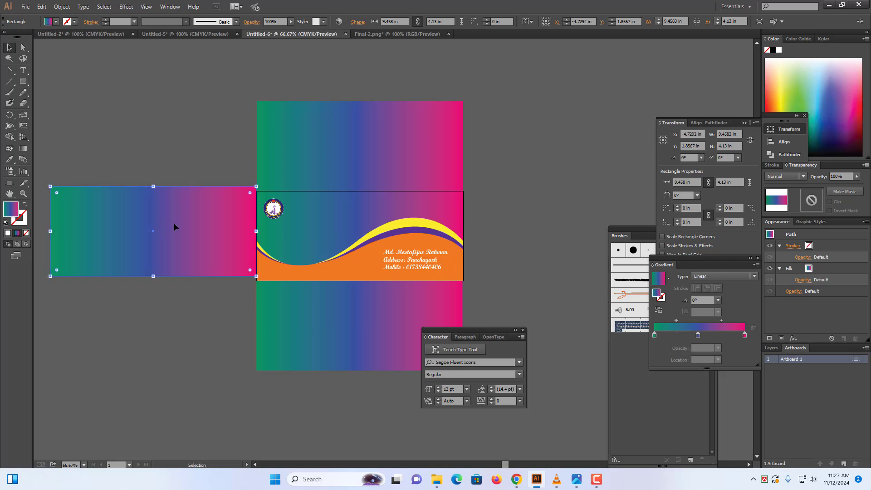
pyautogui.press('Down')
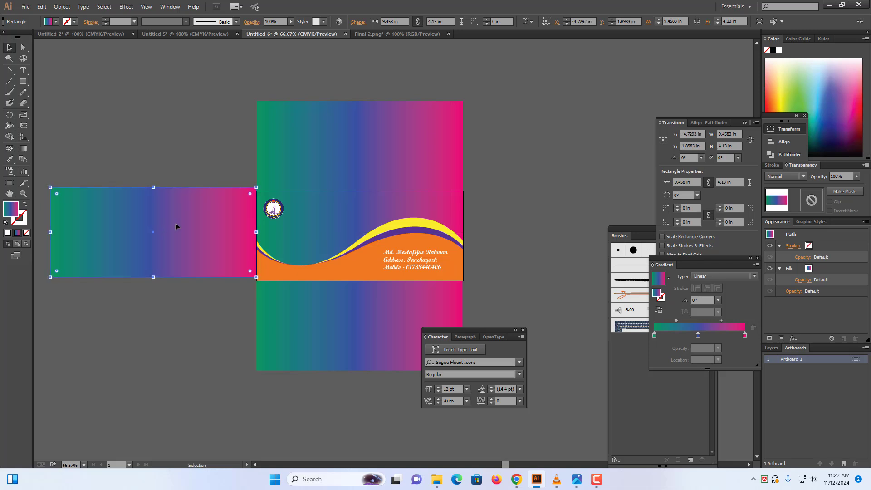
pyautogui.press('Down')
pyautogui.press('Down')
pyautogui.press('Down')
pyautogui.press('Down')
pyautogui.press('Down')
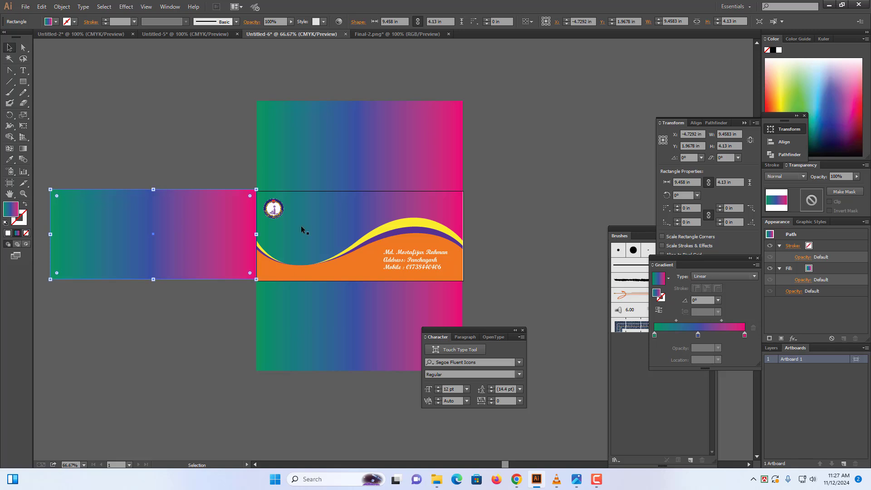
pyautogui.moveTo(345, 221); pyautogui.dragTo(554, 215)
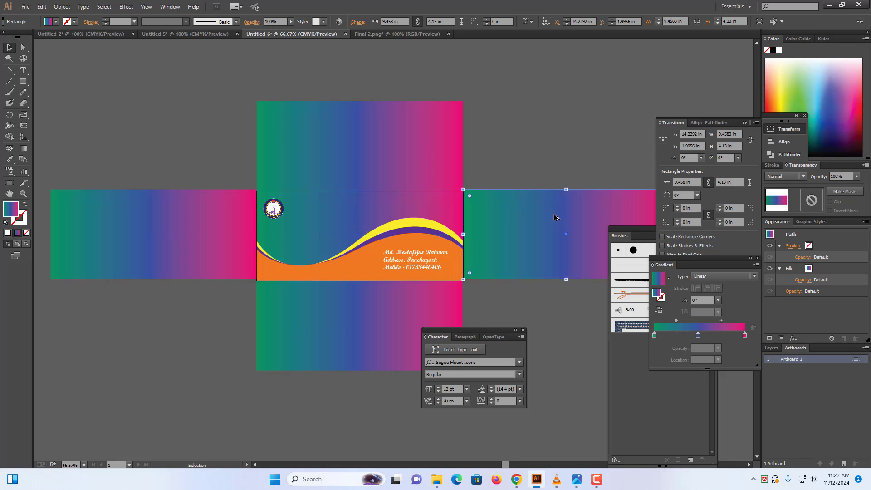
# Shorten the bottom flap to about 1.9 in and the top flap to about 3.15 in
pyautogui.click(322, 337)
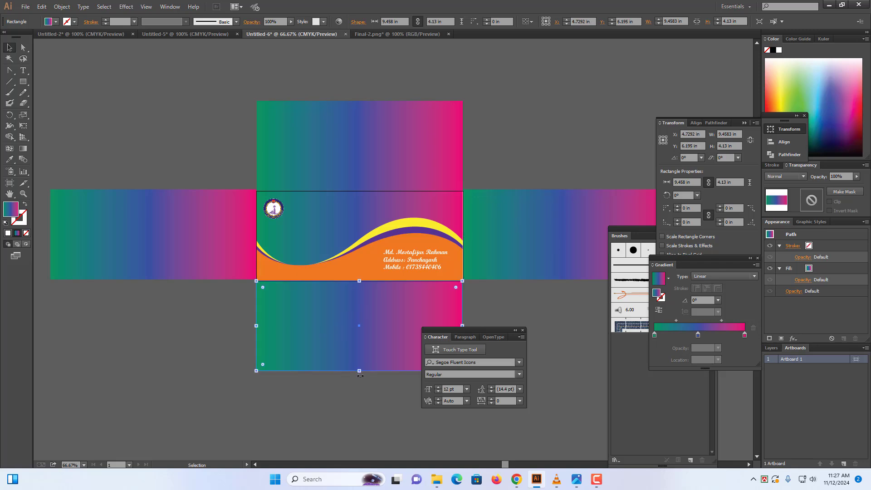
pyautogui.moveTo(359, 371); pyautogui.dragTo(359, 322)
pyautogui.click(367, 179)
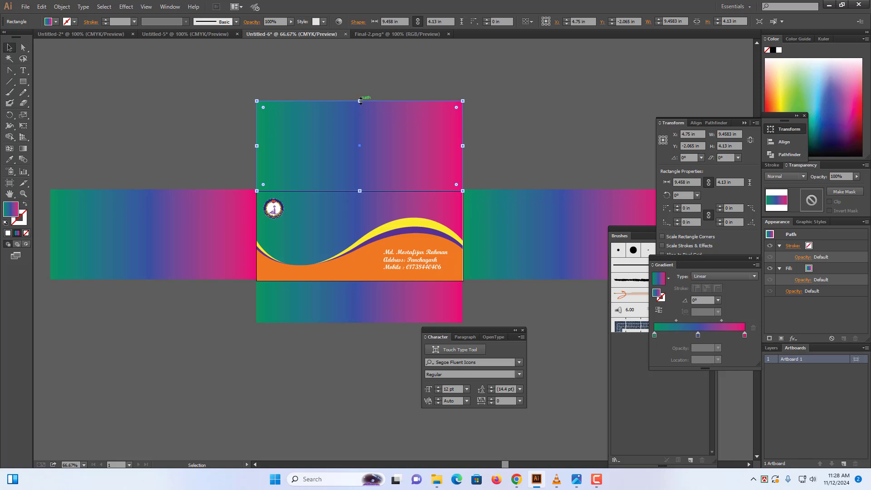
pyautogui.moveTo(359, 101); pyautogui.dragTo(360, 141)
# Narrow the left side flap from its outer edge to about 1.896 in, then select the right flap
pyautogui.click(142, 258)
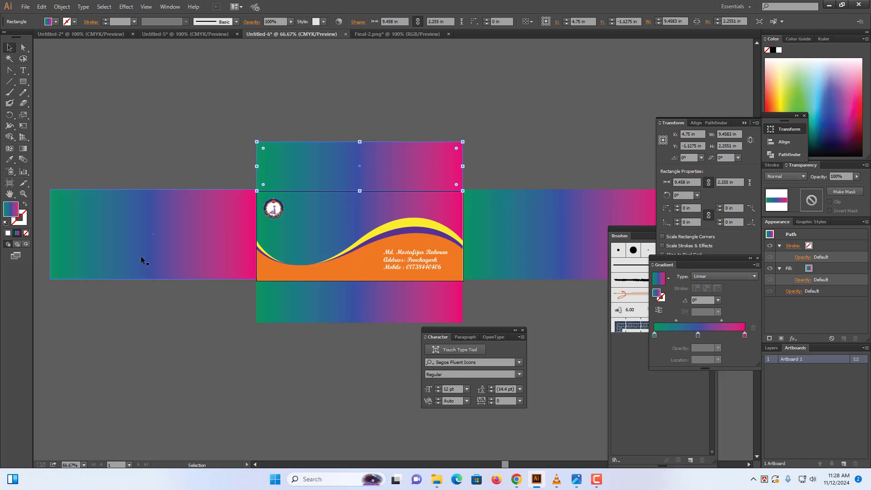
pyautogui.moveTo(50, 234); pyautogui.dragTo(214, 234)
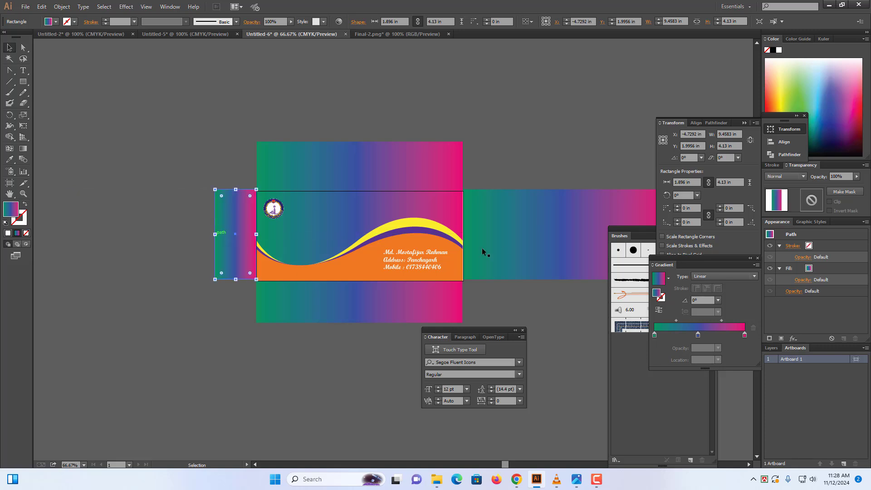
pyautogui.click(534, 237)
pyautogui.moveTo(655, 244); pyautogui.dragTo(407, 240)
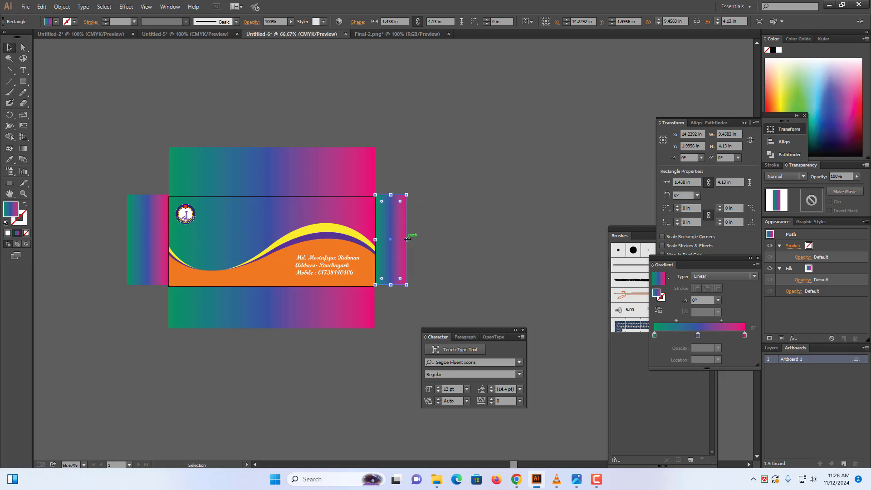
pyautogui.click(437, 274)
# Round the right side flap's top-right and bottom-right corners with the Direct Selection tool
pyautogui.click(383, 222)
pyautogui.click(436, 209)
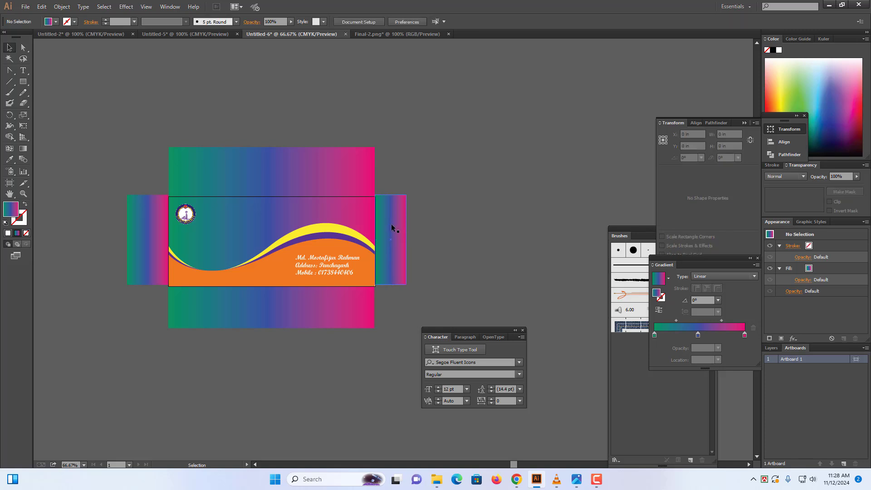
pyautogui.click(394, 239)
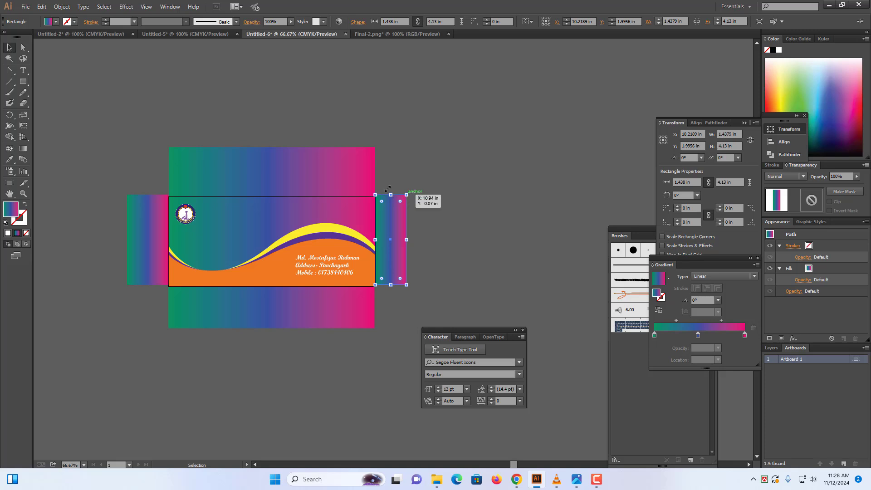
pyautogui.click(26, 52)
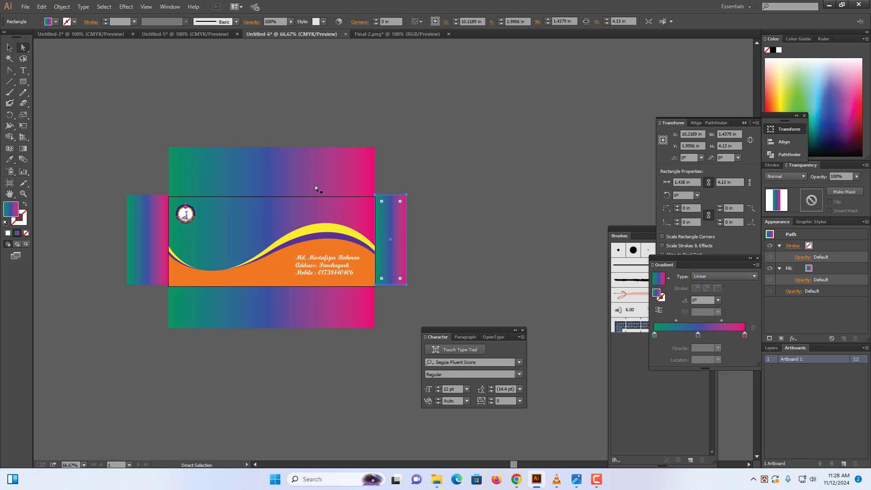
pyautogui.click(406, 195)
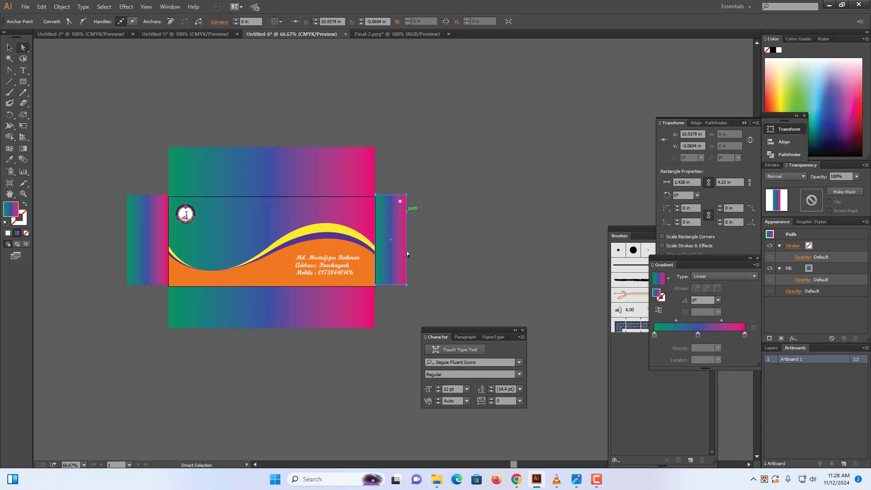
pyautogui.click(406, 285)
pyautogui.moveTo(401, 280); pyautogui.dragTo(390, 269)
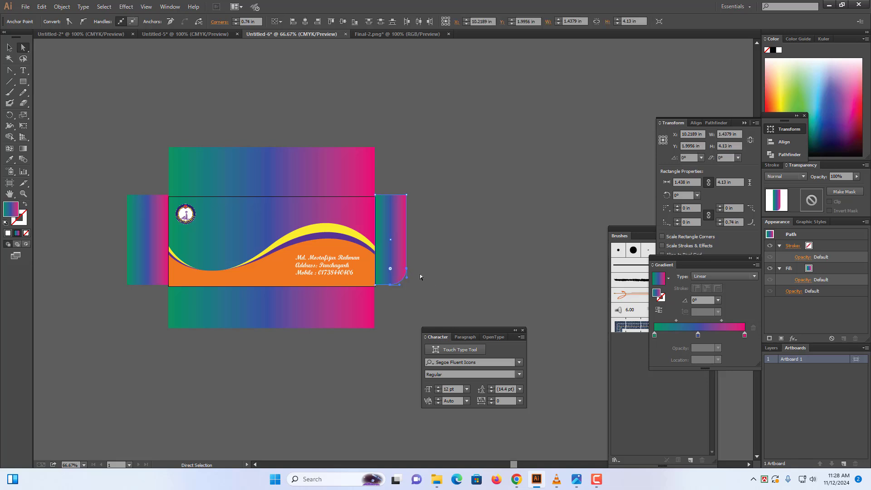
pyautogui.click(407, 194)
pyautogui.moveTo(401, 202); pyautogui.dragTo(396, 215)
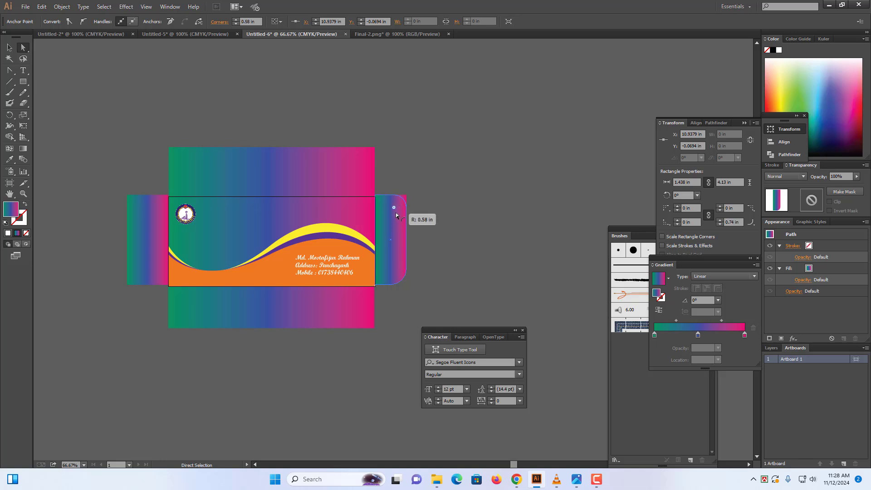
pyautogui.click(424, 203)
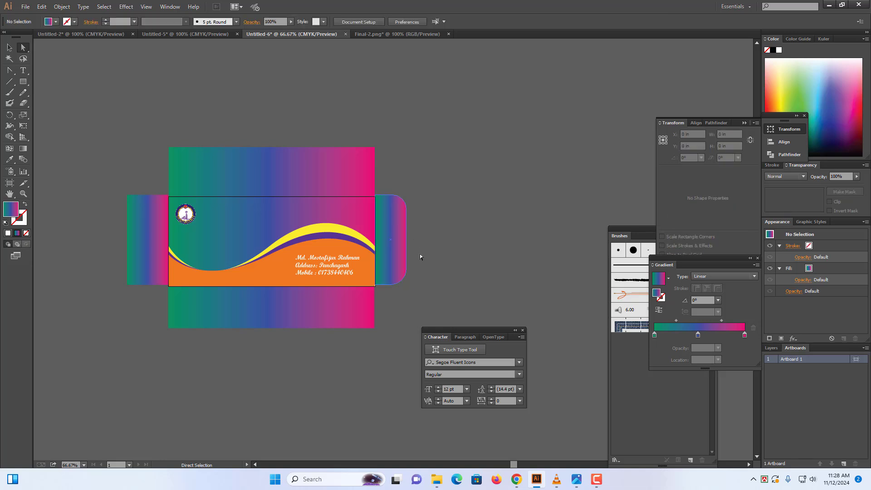
# Round the left side flap's top-left and bottom-left corners to about a 0.57 in radius
pyautogui.click(155, 258)
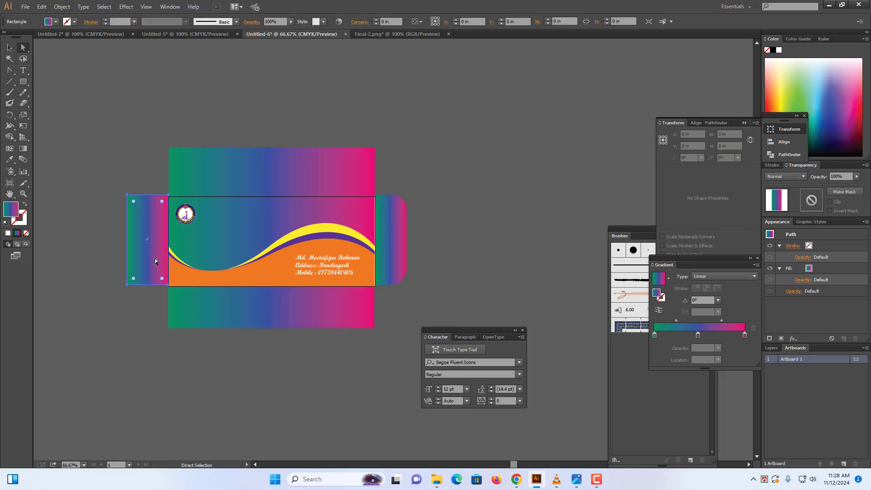
pyautogui.click(127, 285)
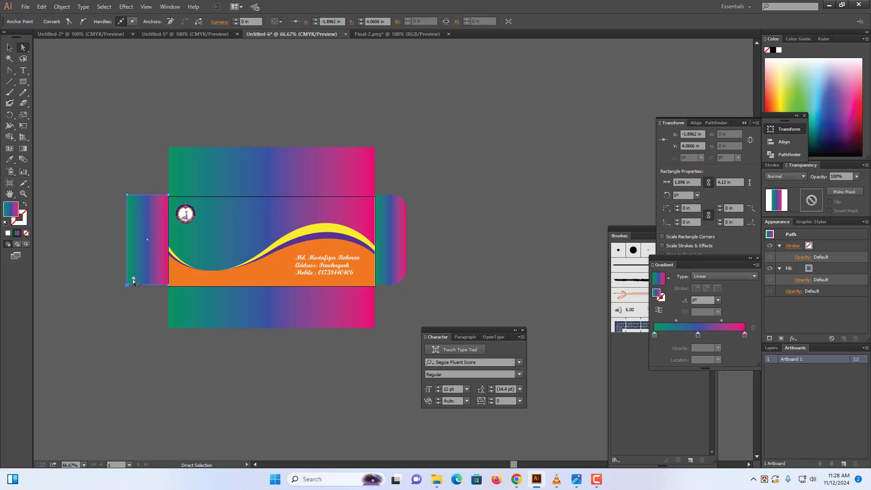
pyautogui.click(126, 195)
pyautogui.click(140, 274)
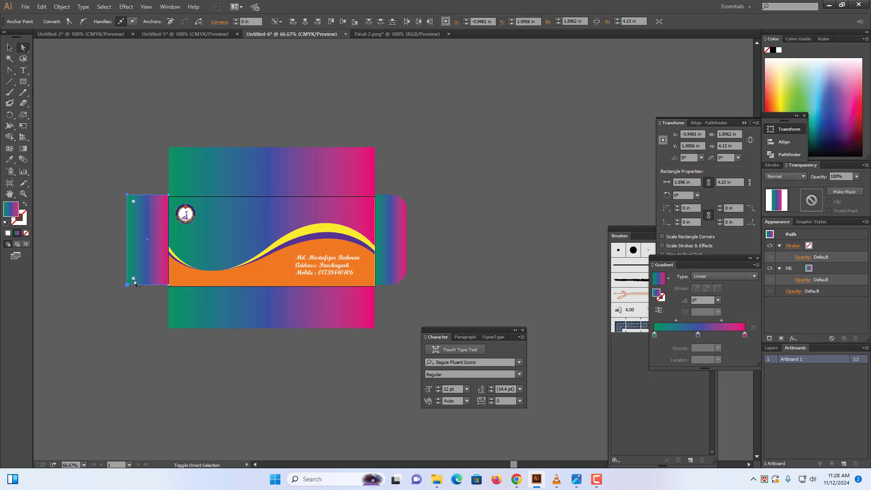
pyautogui.moveTo(134, 280); pyautogui.dragTo(142, 277)
pyautogui.click(148, 337)
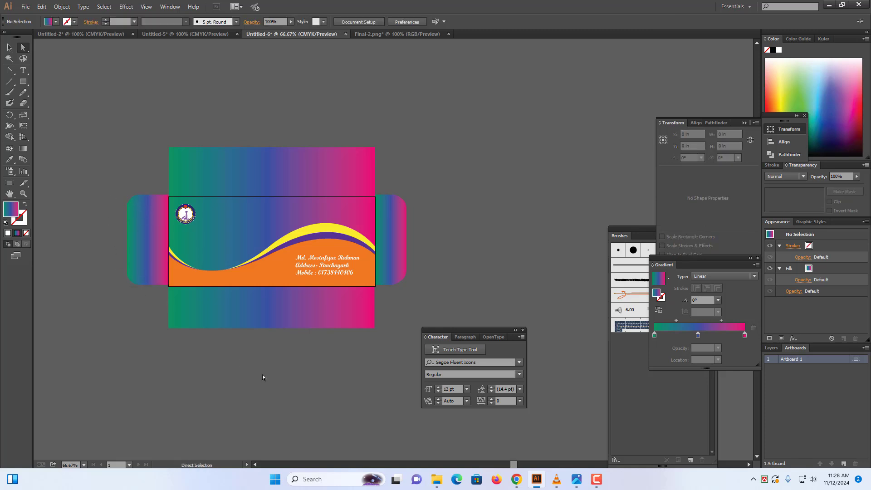
# Pull the outer anchors of the bottom and top flaps inward so both flaps taper
pyautogui.click(290, 320)
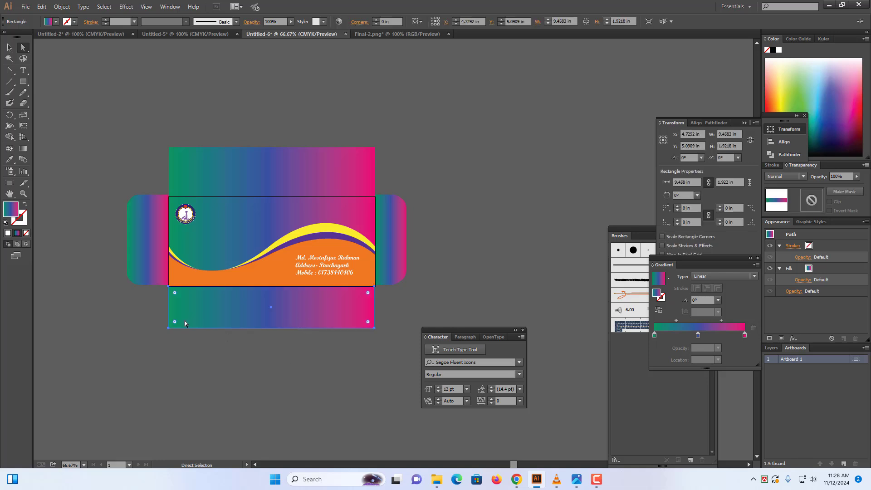
pyautogui.moveTo(167, 331); pyautogui.dragTo(175, 328)
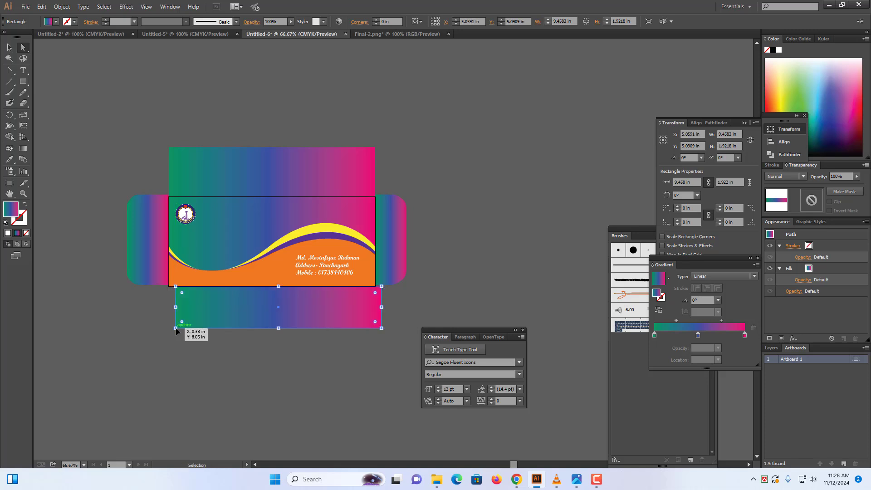
pyautogui.hotkey('ctrl', 'z')
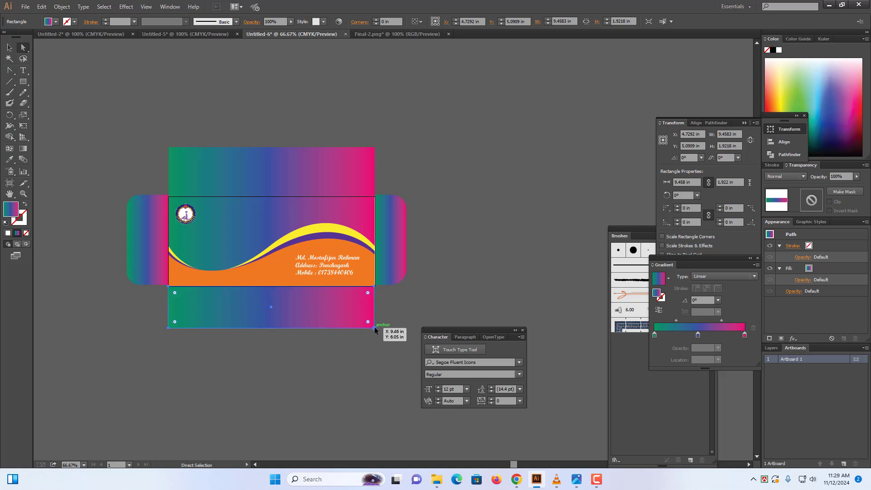
pyautogui.moveTo(374, 327); pyautogui.dragTo(370, 327)
pyautogui.moveTo(367, 329); pyautogui.dragTo(363, 326)
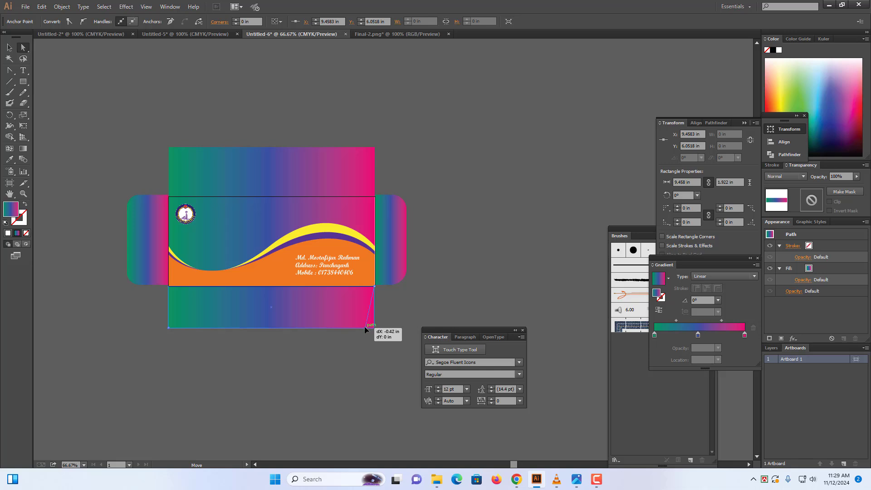
pyautogui.moveTo(167, 328); pyautogui.dragTo(178, 328)
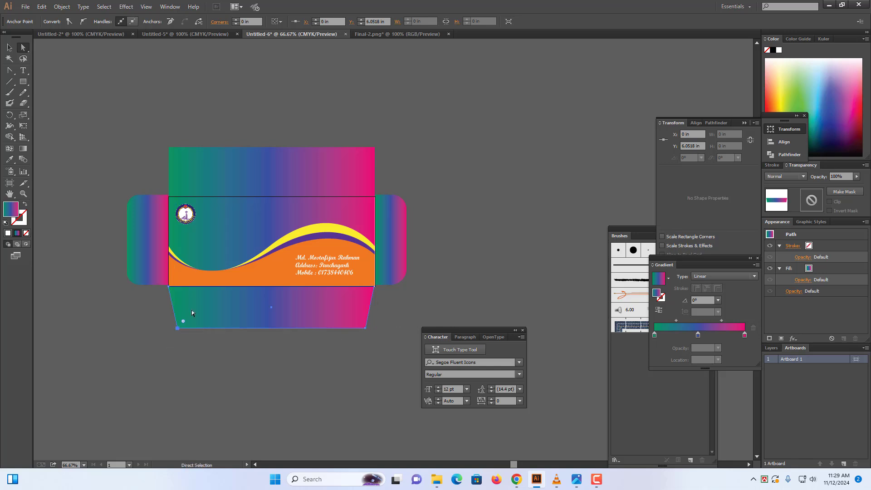
pyautogui.click(182, 160)
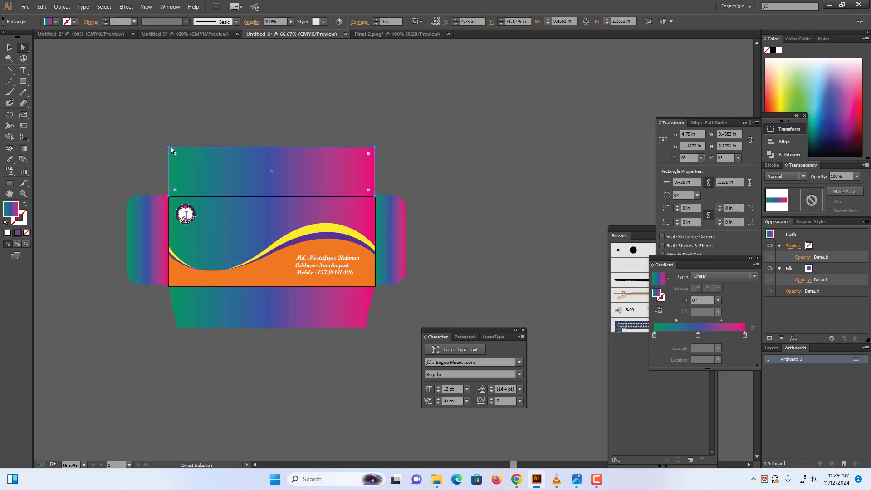
pyautogui.moveTo(168, 148); pyautogui.dragTo(178, 147)
pyautogui.moveTo(374, 148); pyautogui.dragTo(366, 146)
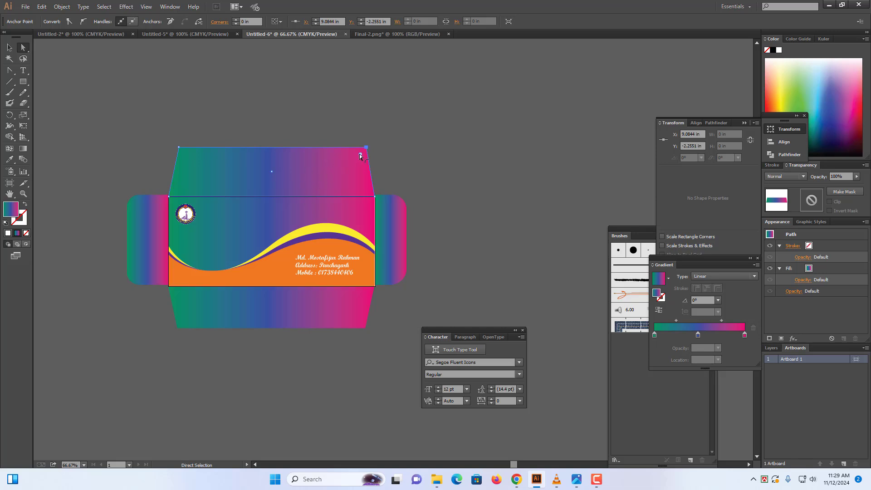
# Round the top flap's outer corners, the top-right to 0.4 in
pyautogui.moveTo(360, 156); pyautogui.dragTo(361, 159)
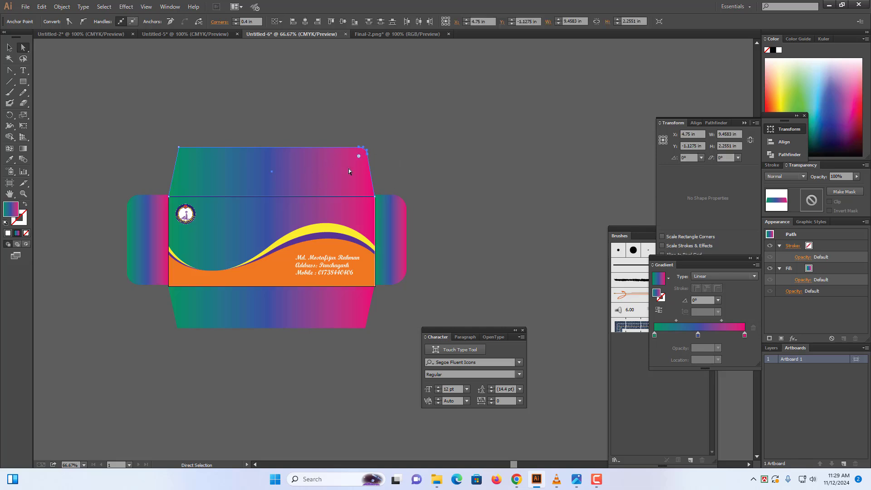
pyautogui.click(180, 147)
pyautogui.moveTo(186, 154); pyautogui.dragTo(192, 159)
# Round the bottom flap's lower corners, the lower-left to 0.52 in, then deselect
pyautogui.click(233, 307)
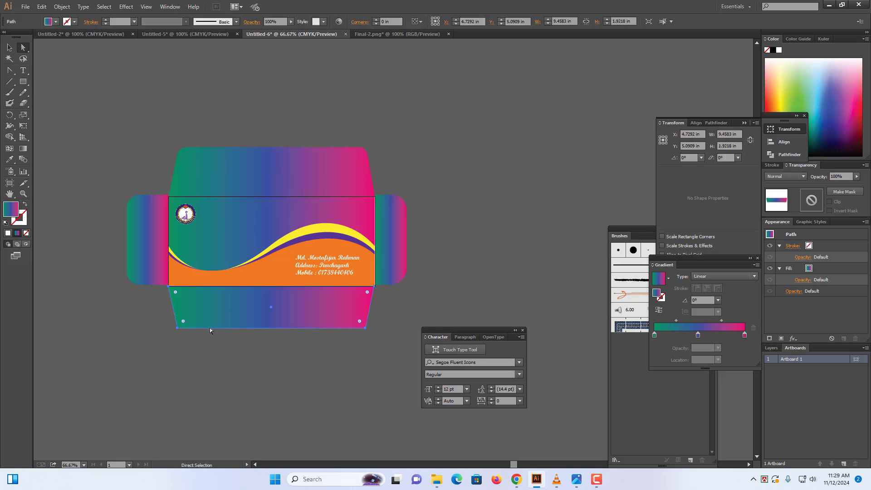
pyautogui.click(178, 327)
pyautogui.moveTo(183, 321); pyautogui.dragTo(187, 320)
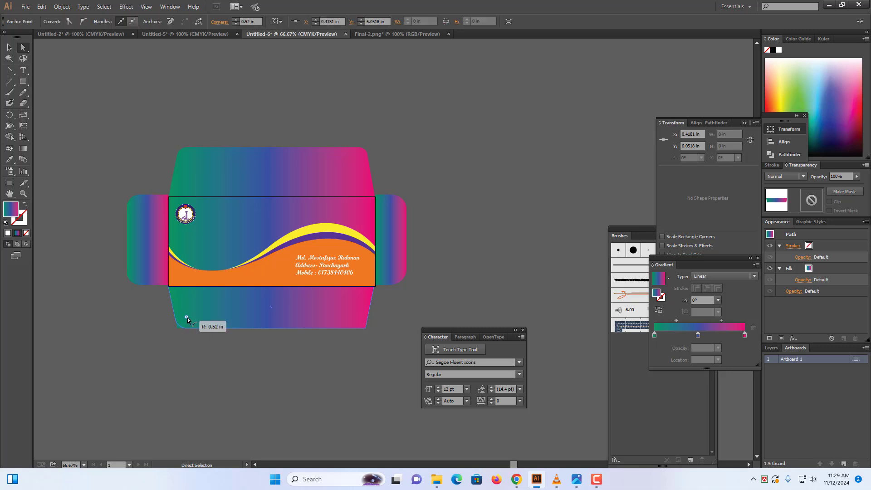
pyautogui.click(364, 327)
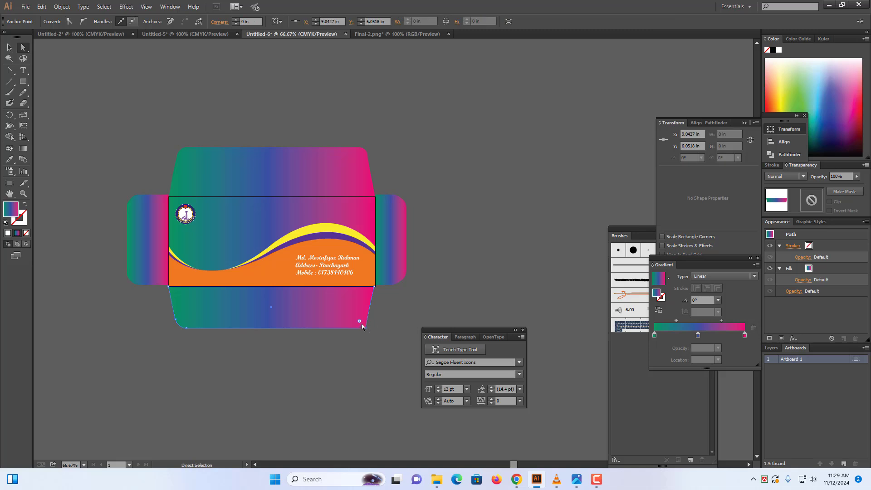
pyautogui.moveTo(359, 321); pyautogui.dragTo(356, 317)
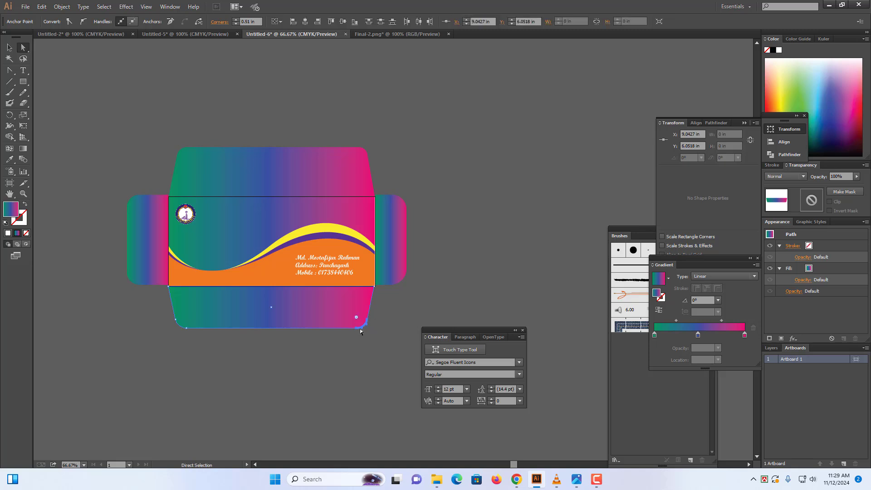
pyautogui.click(398, 372)
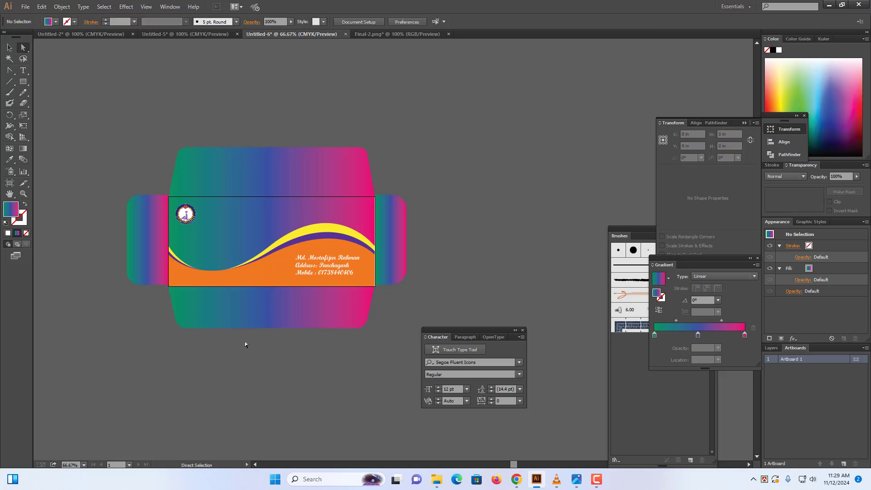
# Zoom the envelope to 100%, pan it to the centre, and close the Character panel
pyautogui.hotkey('ctrl', '+')
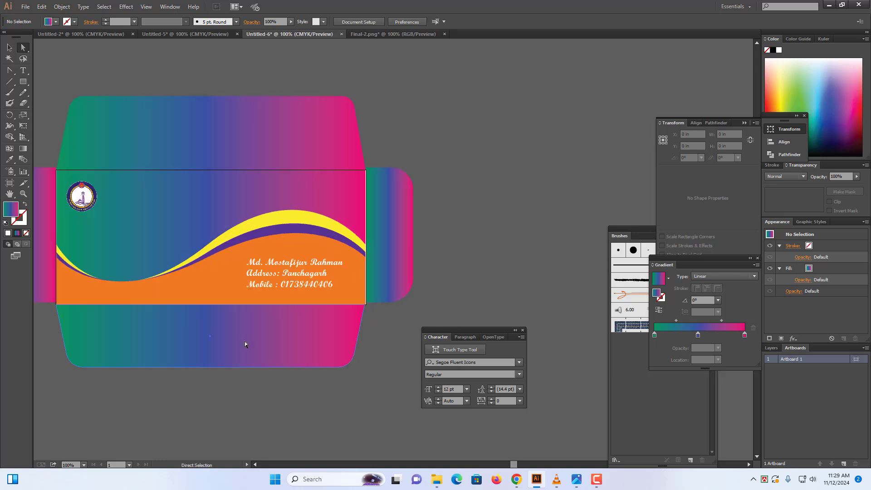
pyautogui.press('space')
pyautogui.moveTo(259, 298); pyautogui.dragTo(344, 282)
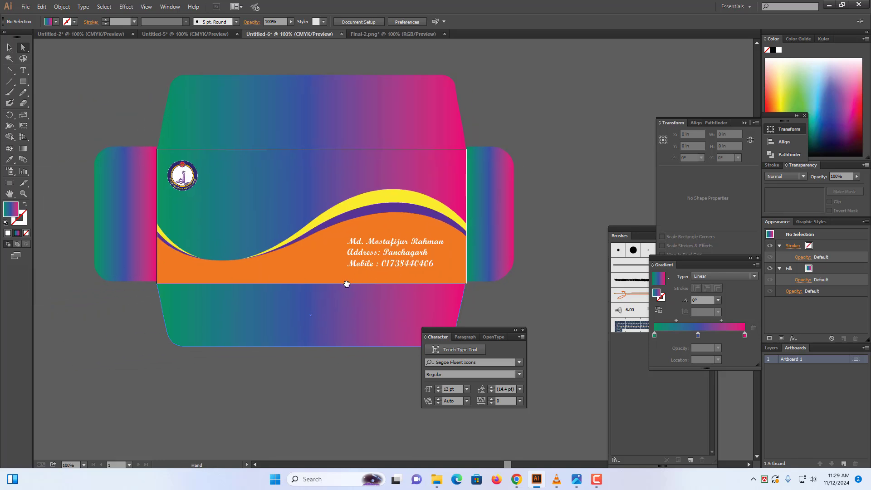
pyautogui.click(522, 330)
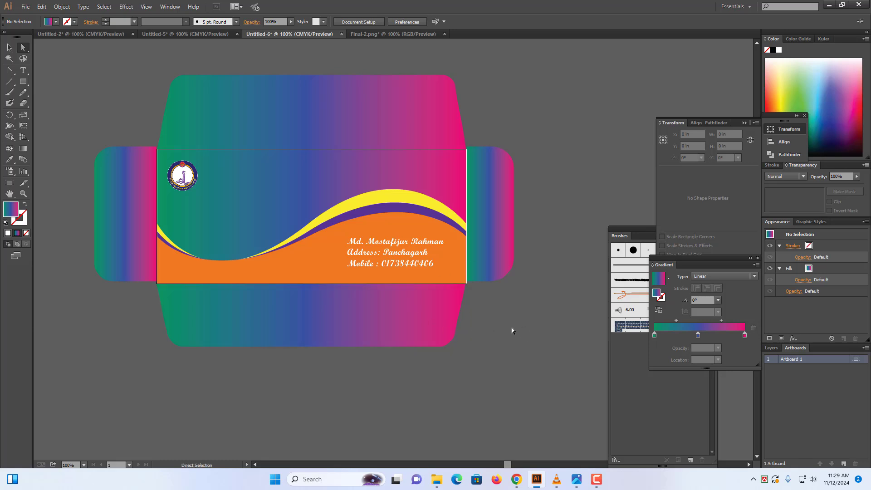